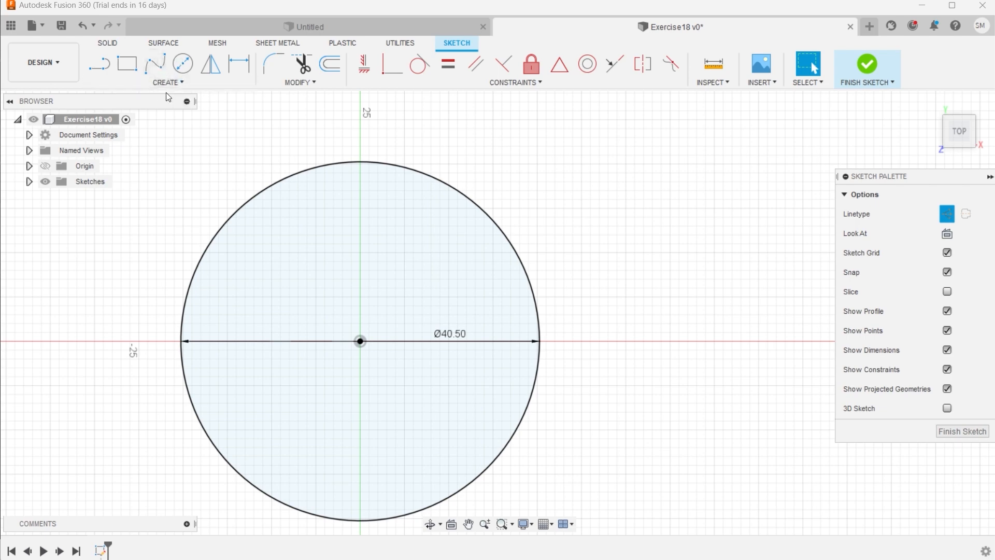
# Step: Draw a horizontal 50 mm construction line from the circle's center, and switch back to the normal linetype
pyautogui.click(98, 64)
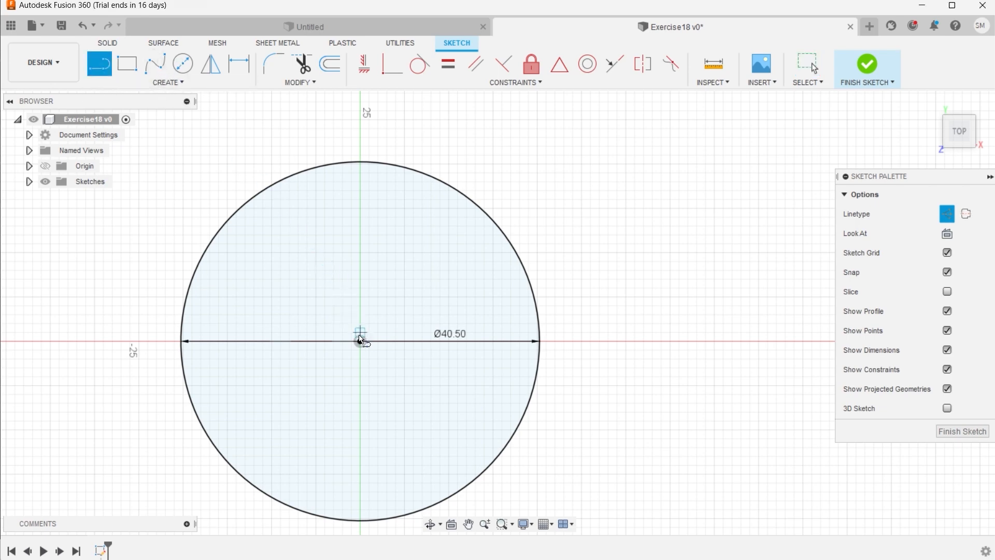
pyautogui.click(360, 341)
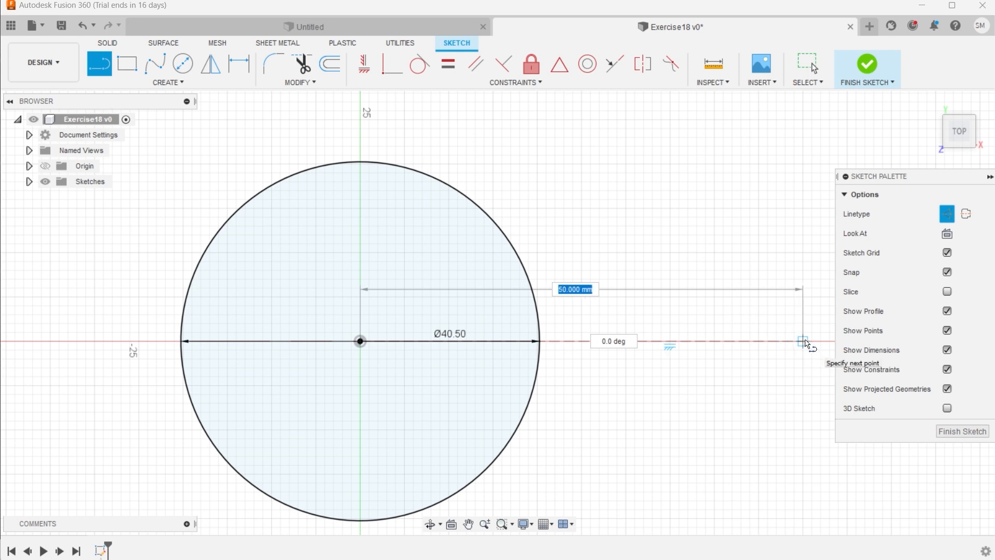
pyautogui.click(803, 341)
pyautogui.moveTo(803, 342); pyautogui.dragTo(804, 367)
pyautogui.press('Escape')
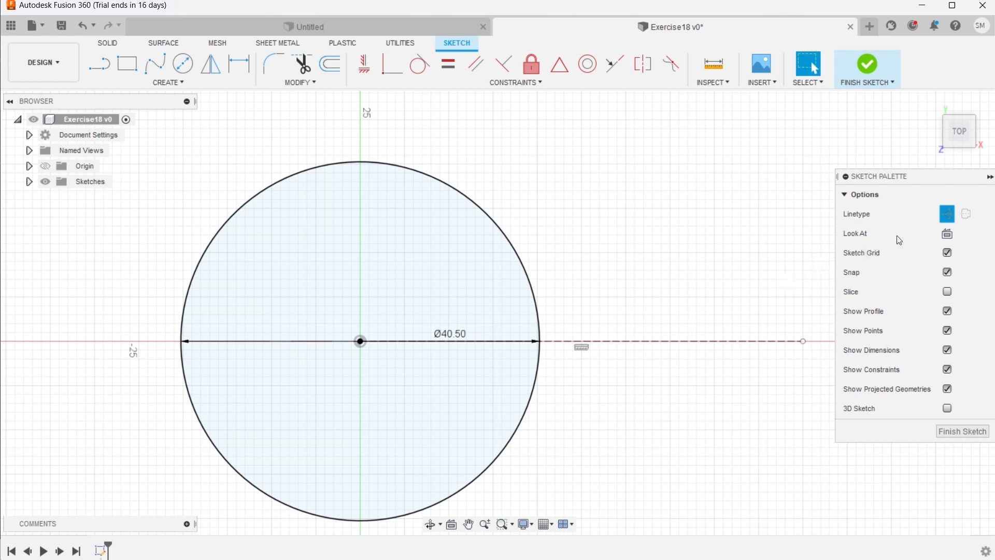
pyautogui.click(947, 214)
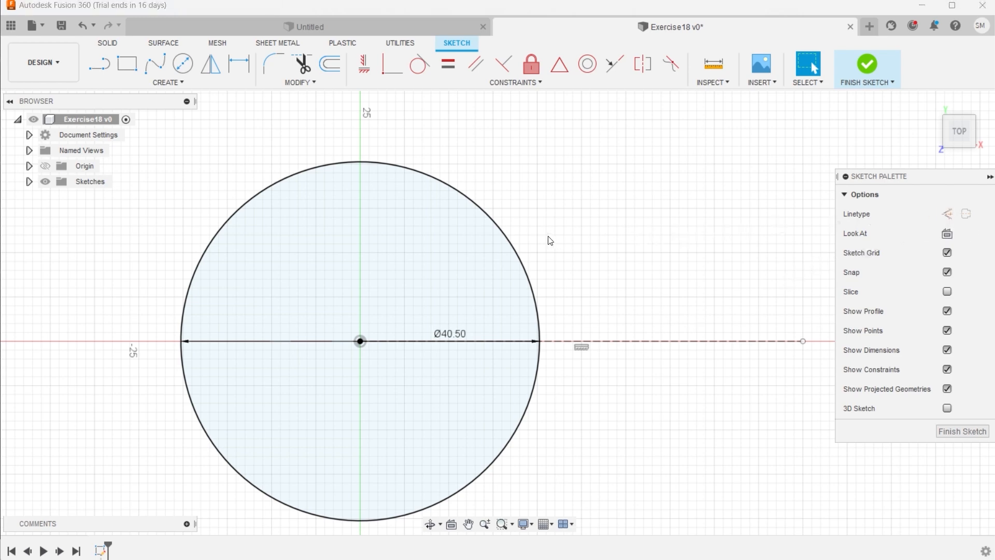
# Step: Draw two short center-point arcs around the circle's center, starting on the construction line at radii of about 30 and 40 mm
pyautogui.click(180, 83)
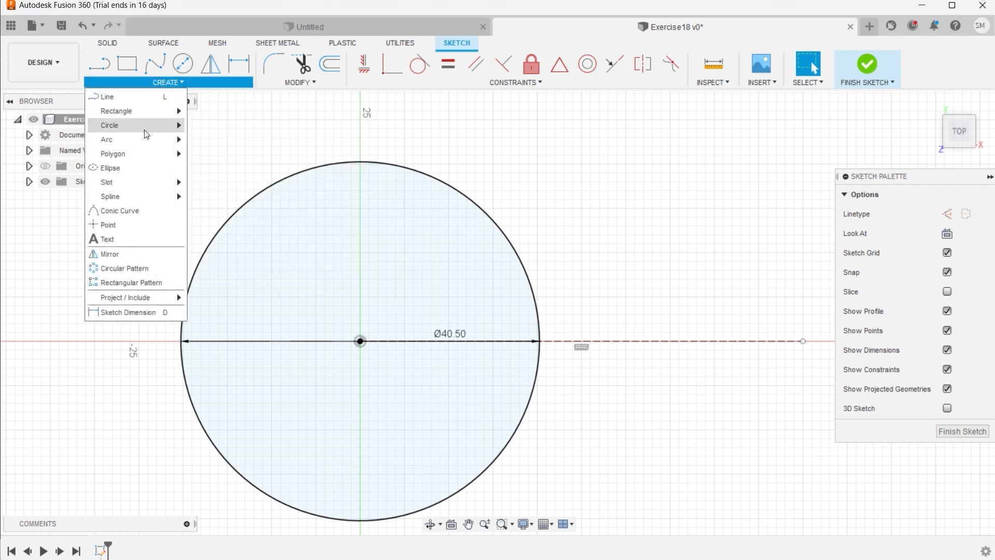
pyautogui.moveTo(147, 146)
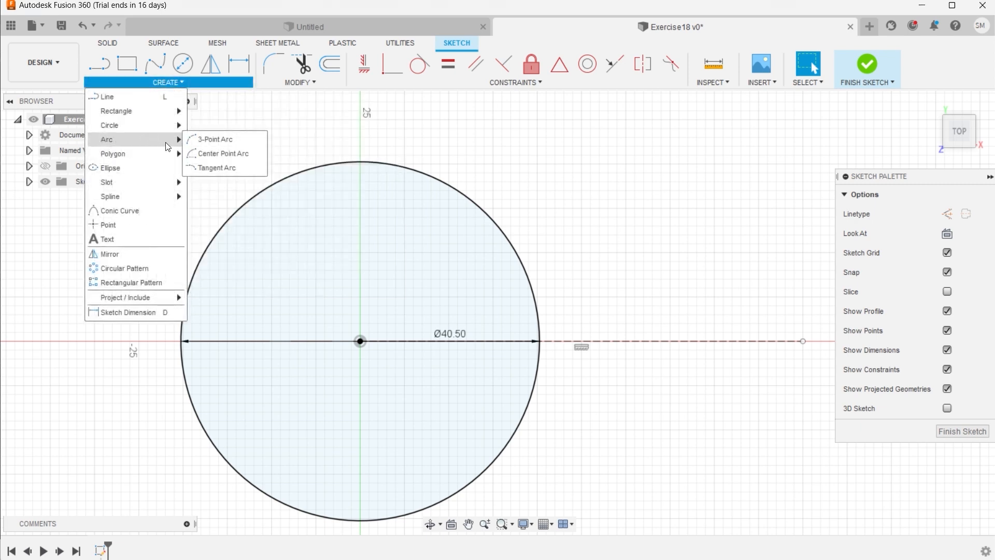
pyautogui.click(223, 153)
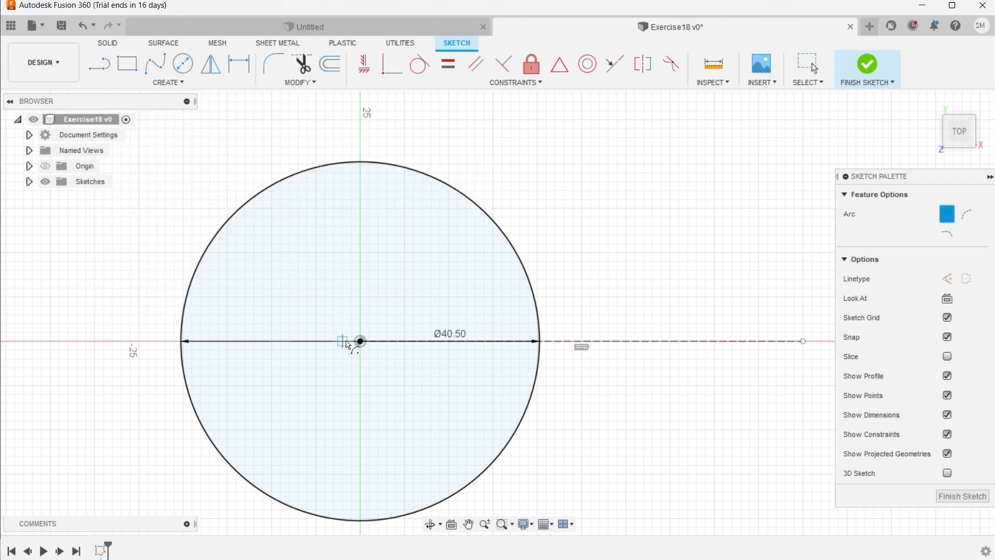
pyautogui.click(361, 341)
pyautogui.click(714, 341)
pyautogui.click(708, 287)
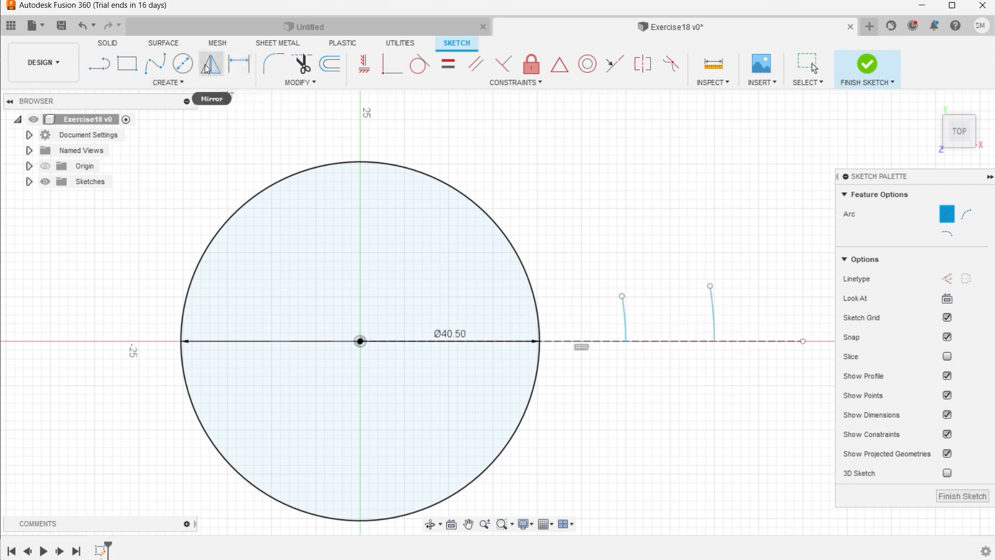
# Step: Dimension the inner arc's radius as 25 mm and the outer arc's radius as 30 mm
pyautogui.press('d')
pyautogui.click(626, 328)
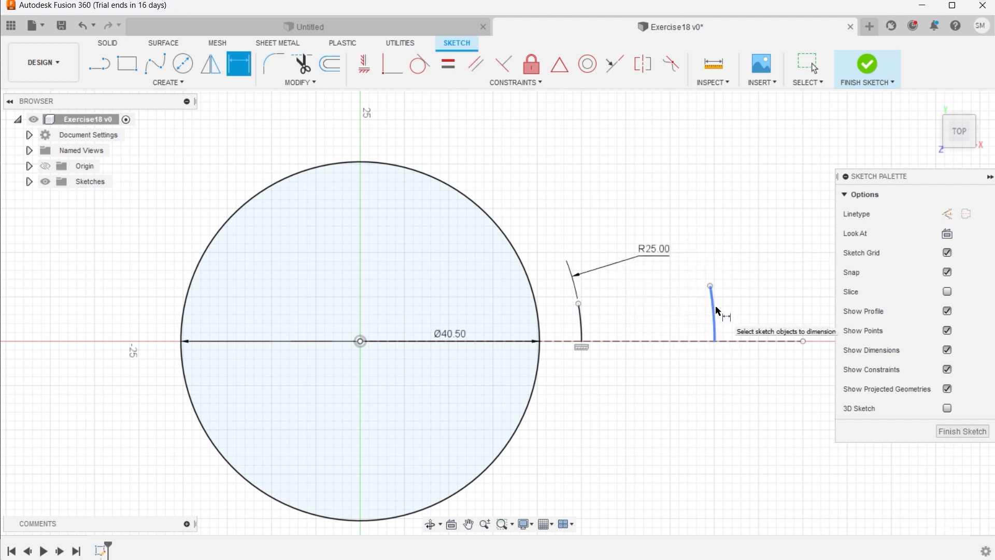
pyautogui.click(714, 307)
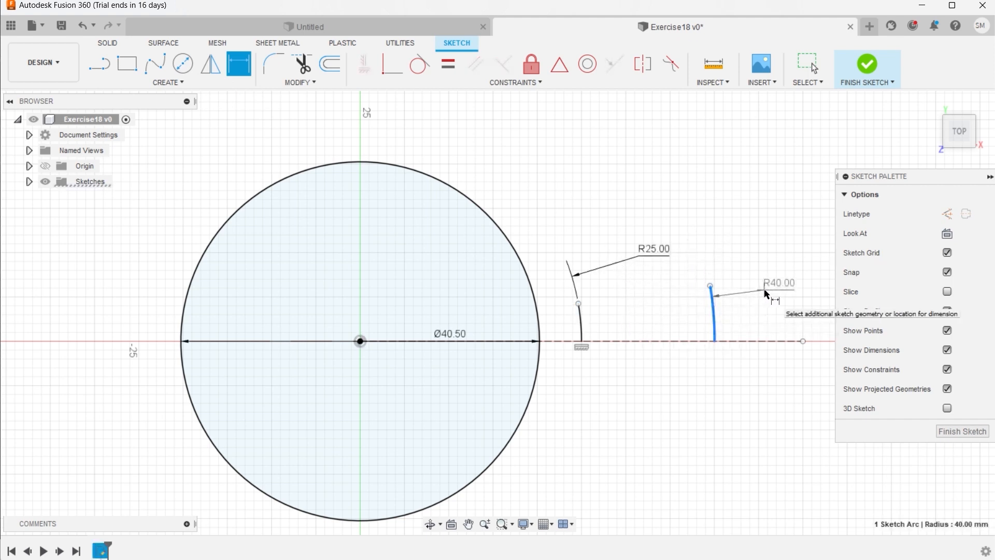
pyautogui.click(766, 293)
pyautogui.write('30')
pyautogui.press('Return')
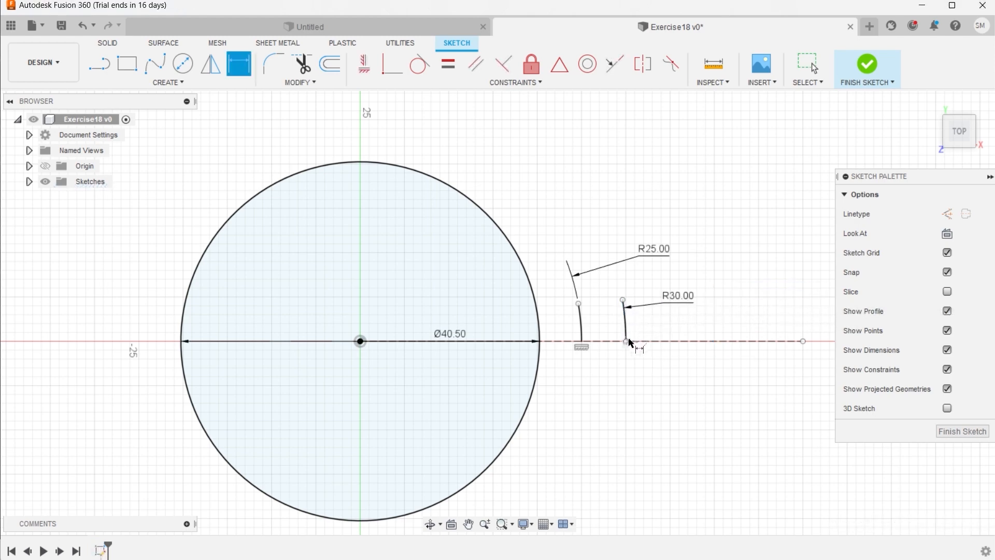
# Step: Dimension the arcs' upper endpoints above the construction line: 1.2 mm for the outer arc and 3 mm for the inner arc
pyautogui.click(623, 301)
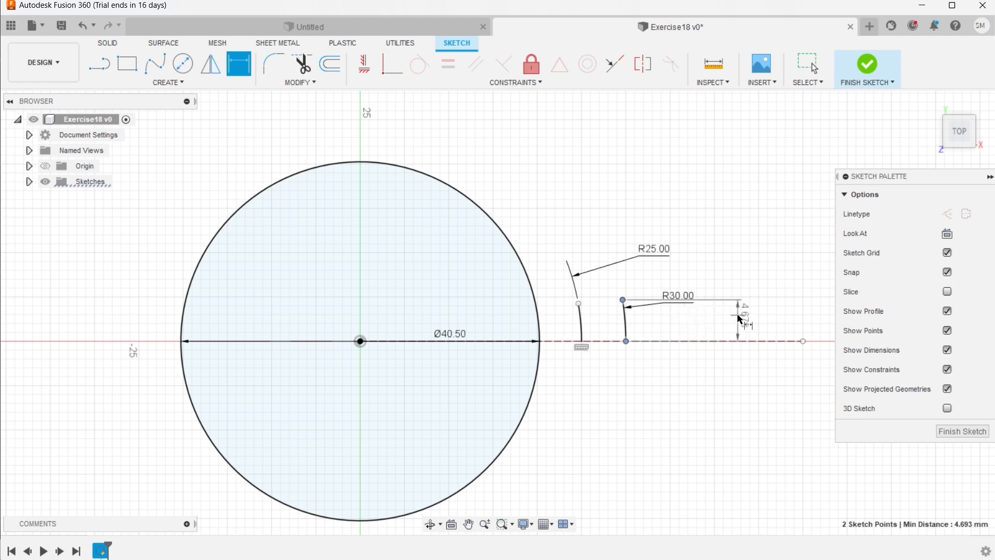
pyautogui.click(738, 315)
pyautogui.write('1.2')
pyautogui.press('Return')
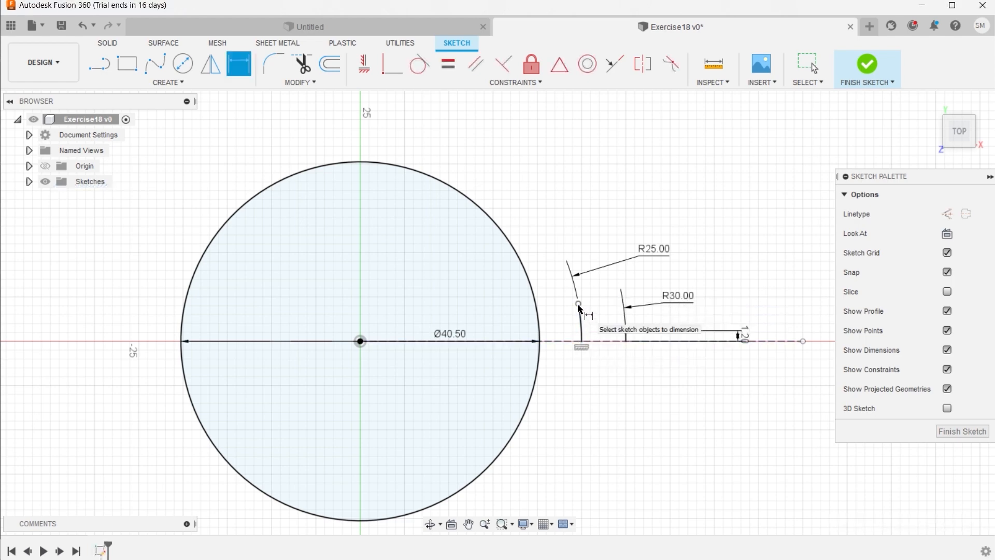
pyautogui.scroll(2, 564, 306)
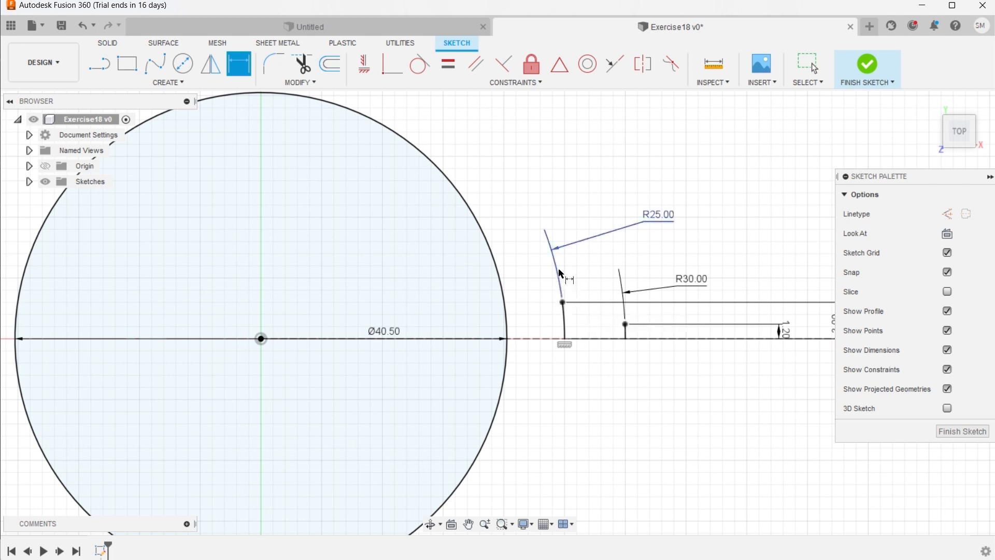
# Step: Draw a center-point arc about the circle's center, extending the 25 mm radius arc upward from its upper endpoint
pyautogui.click(168, 82)
pyautogui.moveTo(147, 139)
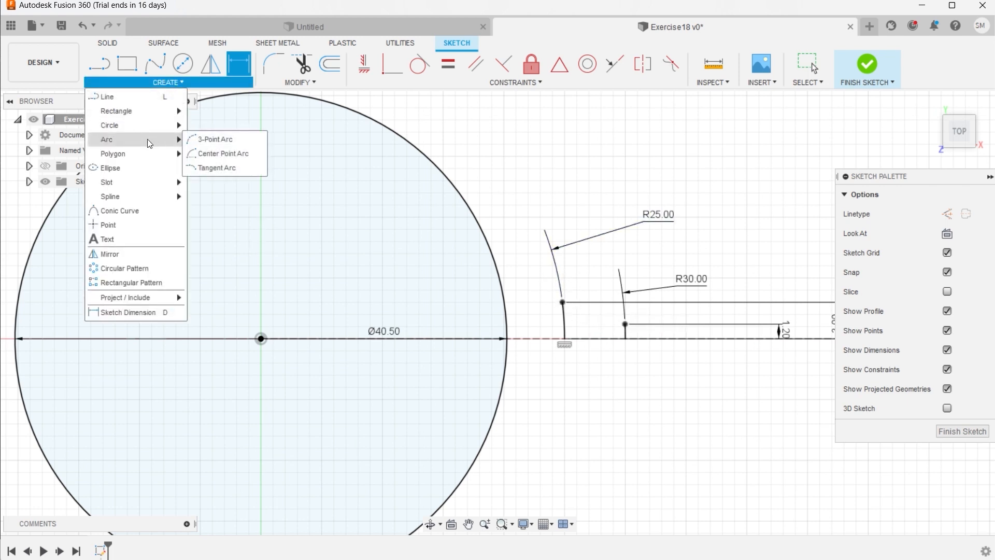
pyautogui.click(208, 154)
pyautogui.click(261, 338)
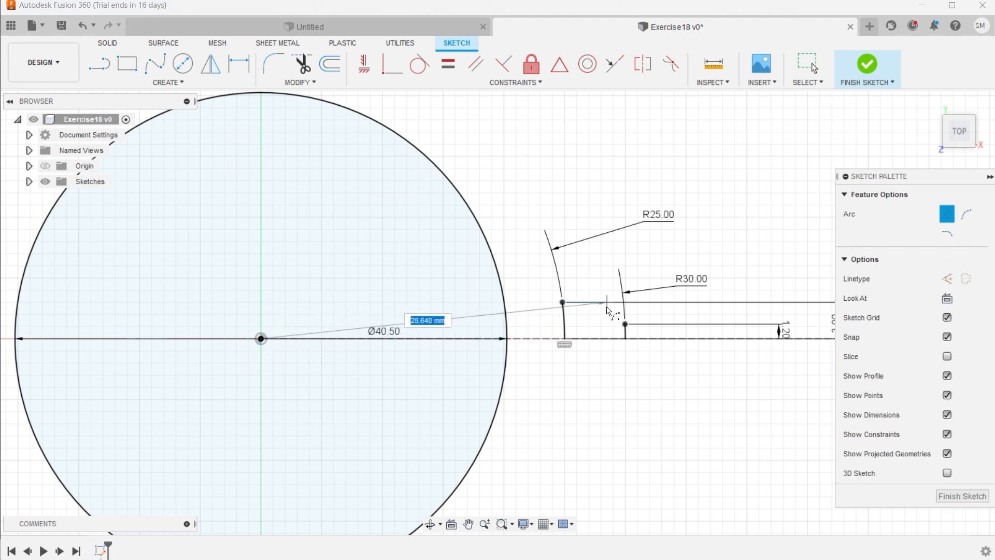
pyautogui.click(565, 307)
pyautogui.click(553, 249)
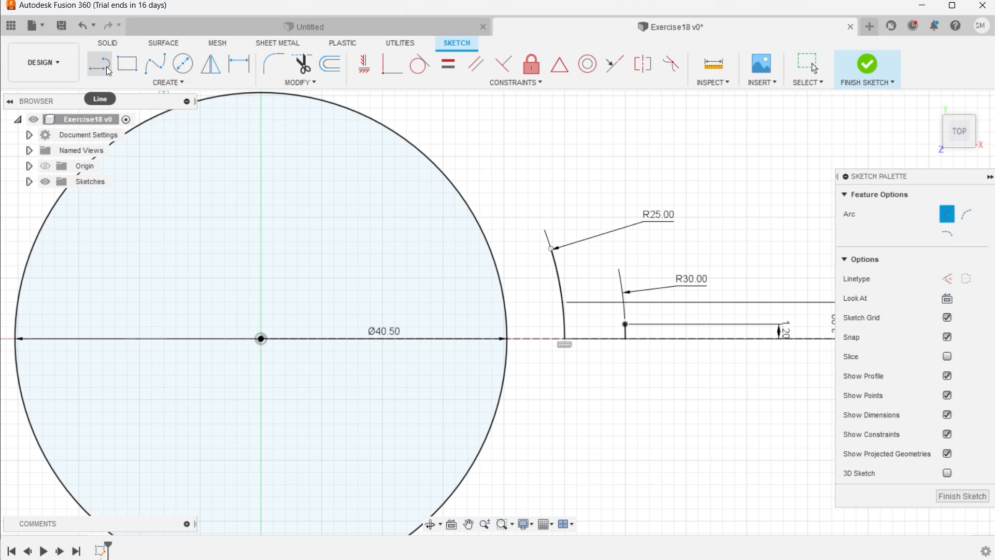
# Step: Dimension the distance between the endpoints of the upper inner arc as 2.4 mm
pyautogui.click(239, 65)
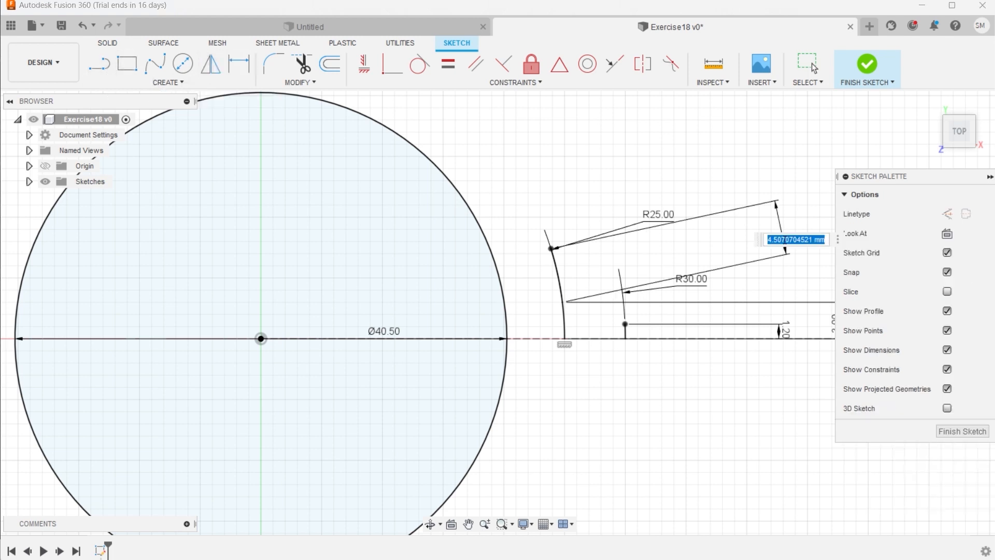
pyautogui.write('1.4')
pyautogui.press('Return')
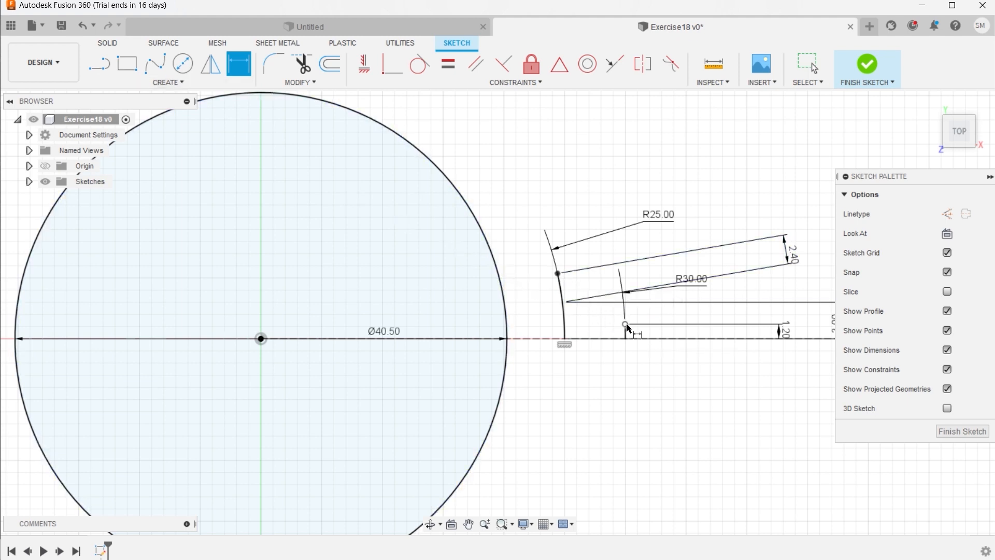
# Step: Draw a 3-point arc of about 9.5 mm radius from the outer arc's upper end to the joint of the two inner arcs, bulging upward
pyautogui.click(171, 83)
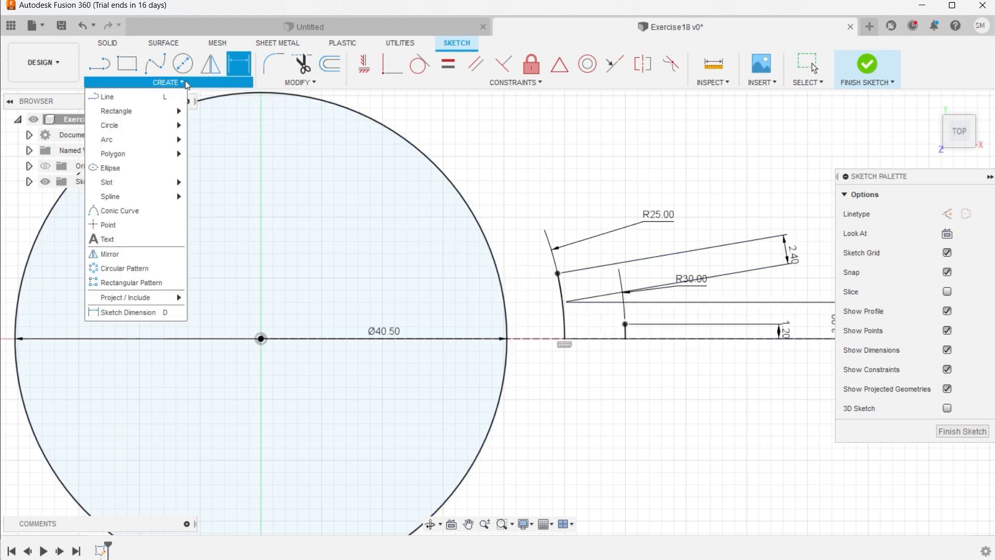
pyautogui.moveTo(140, 141)
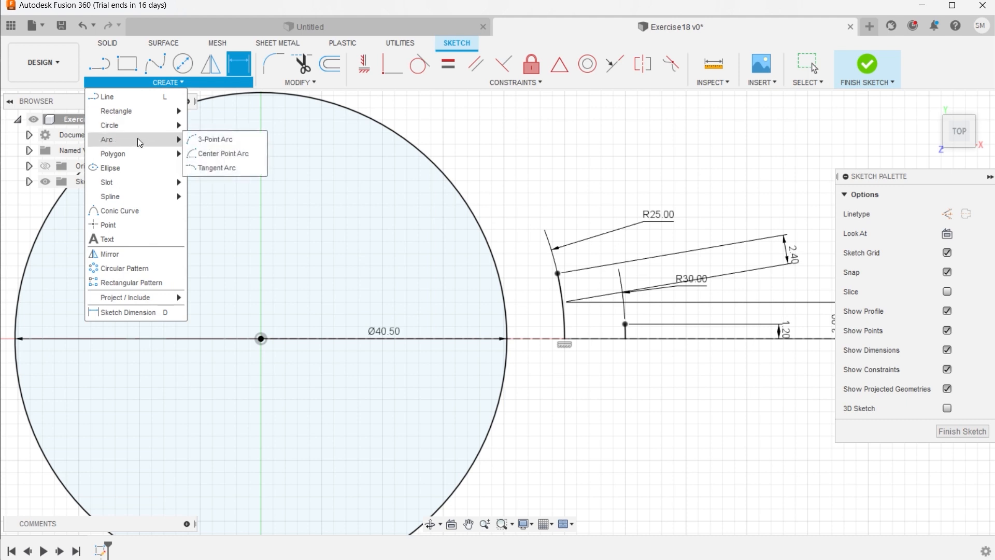
pyautogui.click(202, 139)
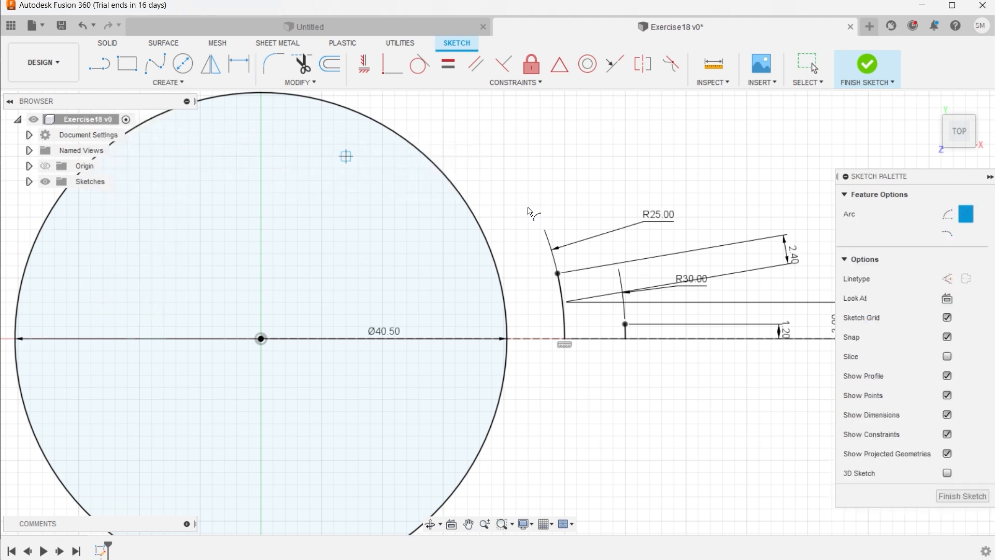
pyautogui.click(626, 326)
pyautogui.click(563, 303)
pyautogui.scroll(5, 614, 317)
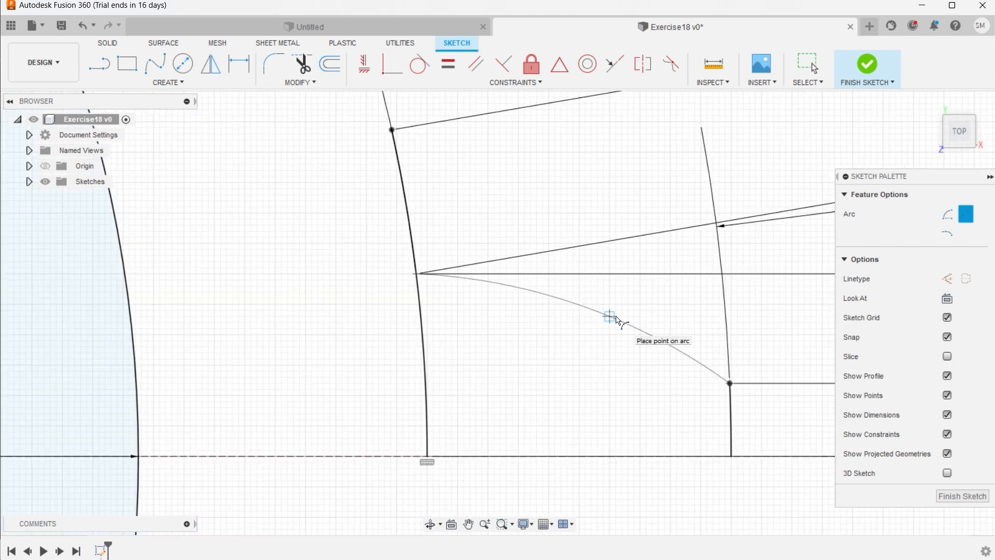
pyautogui.click(611, 318)
pyautogui.scroll(-2, 624, 354)
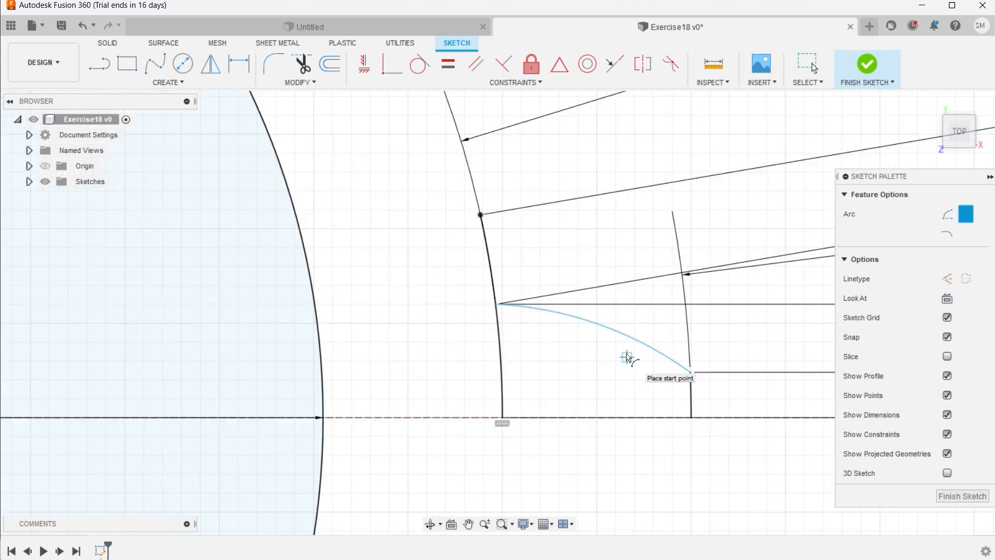
# Step: Set the radius of the connecting arc between the inner and outer arcs to 8 mm
pyautogui.click(238, 65)
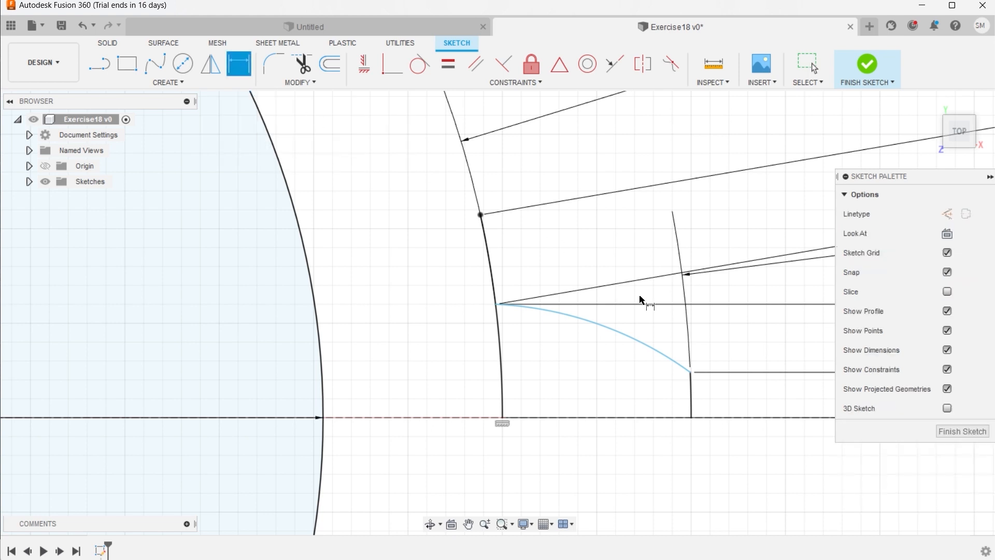
pyautogui.click(622, 335)
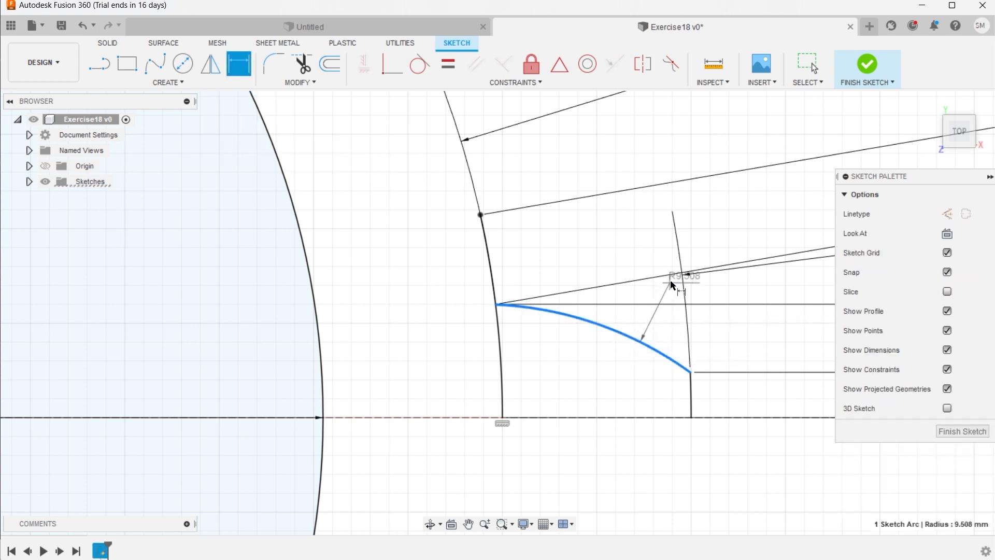
pyautogui.click(703, 253)
pyautogui.write('8')
pyautogui.press('Return')
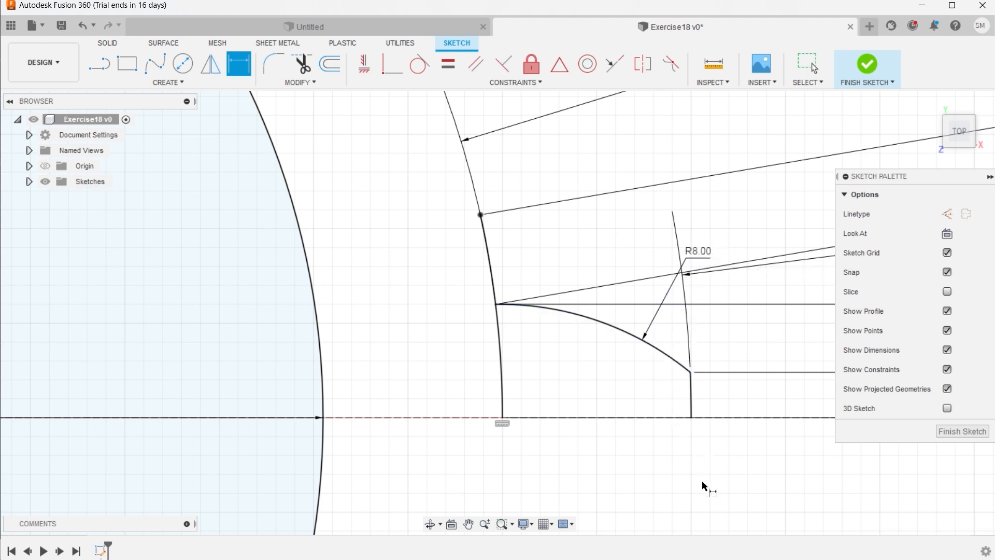
# Step: Try trimming the lower segment of the 25 mm radius arc, and undo the trim
pyautogui.scroll(-5, 705, 486)
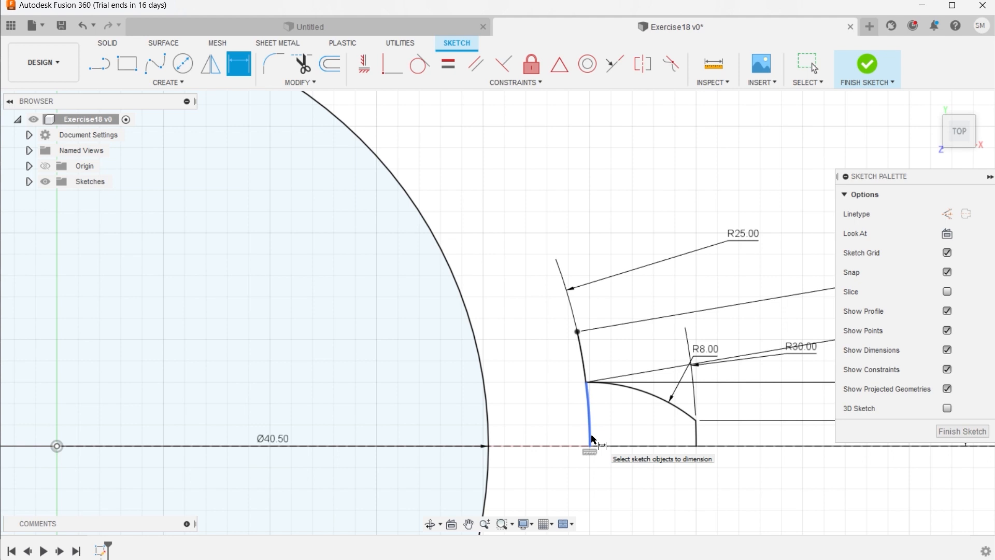
pyautogui.click(302, 64)
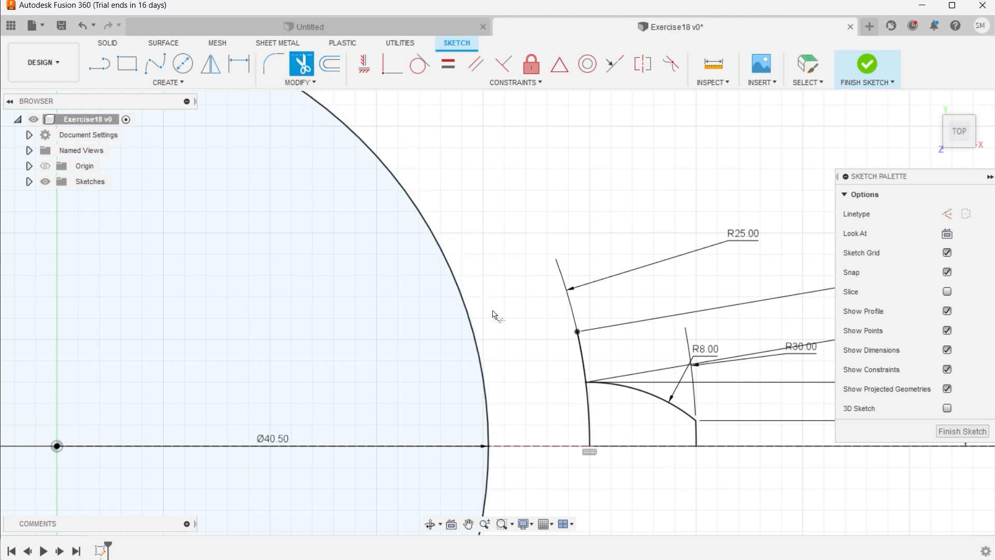
pyautogui.click(588, 409)
pyautogui.click(87, 26)
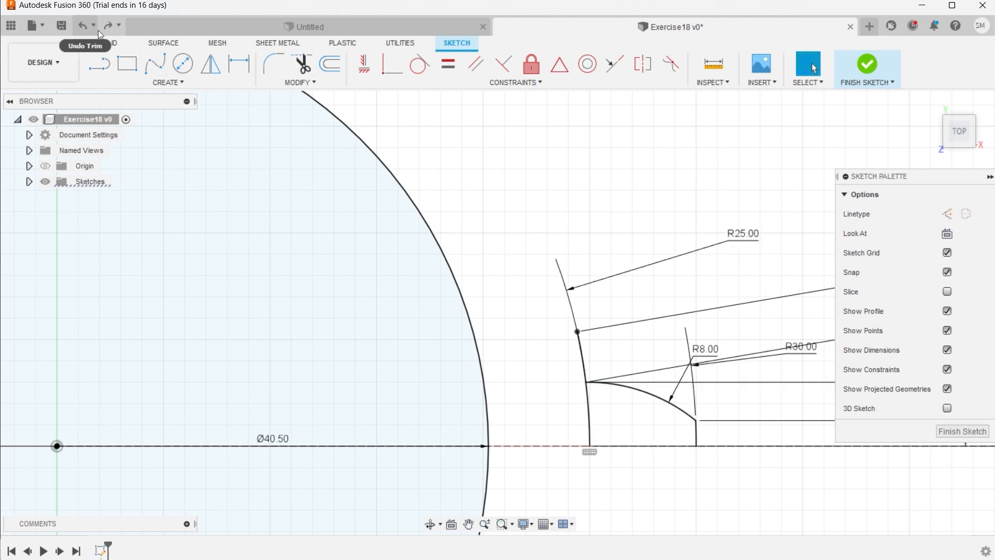
# Step: Mirror the 8 mm radius flank arc and the short tip arc about the horizontal construction line
pyautogui.scroll(-3, 484, 306)
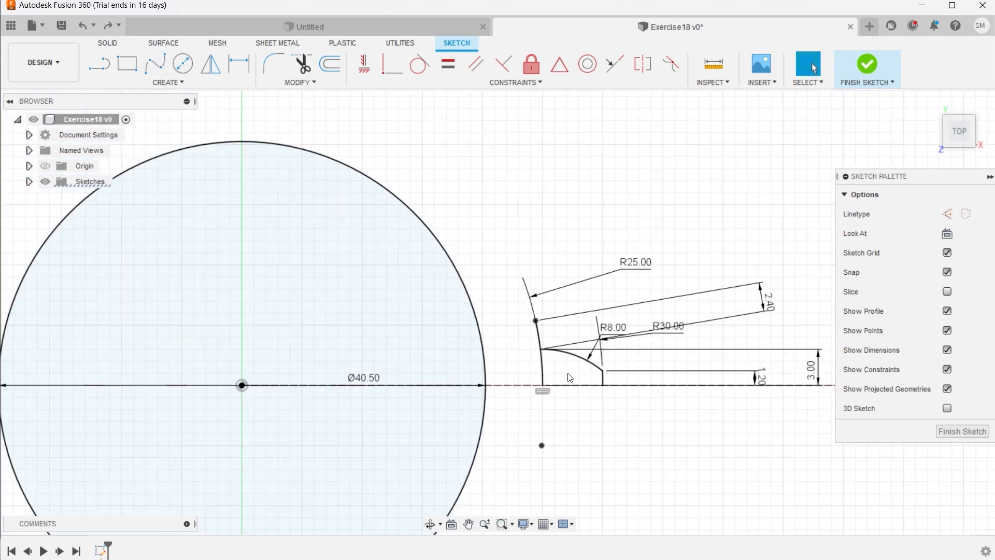
pyautogui.click(167, 82)
pyautogui.click(105, 254)
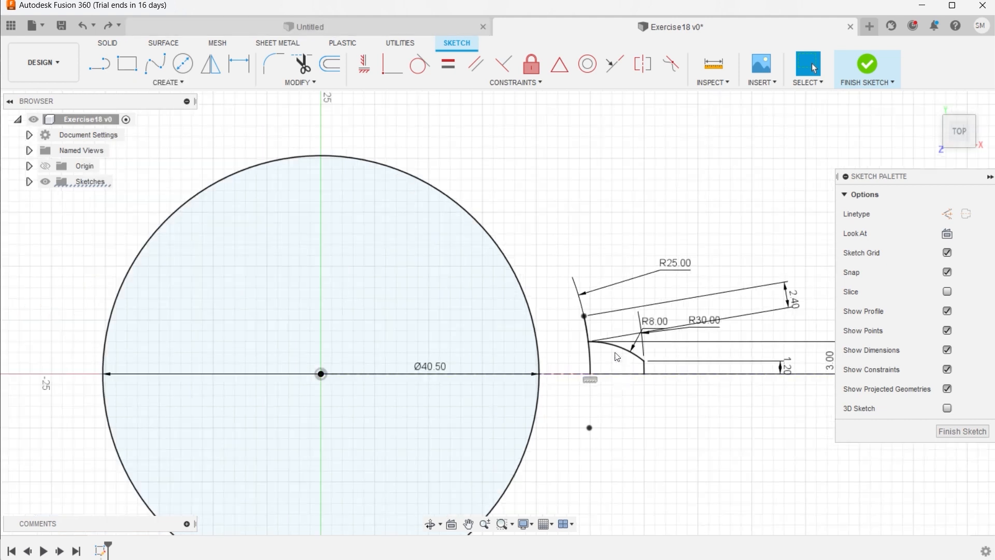
pyautogui.scroll(2, 279, 271)
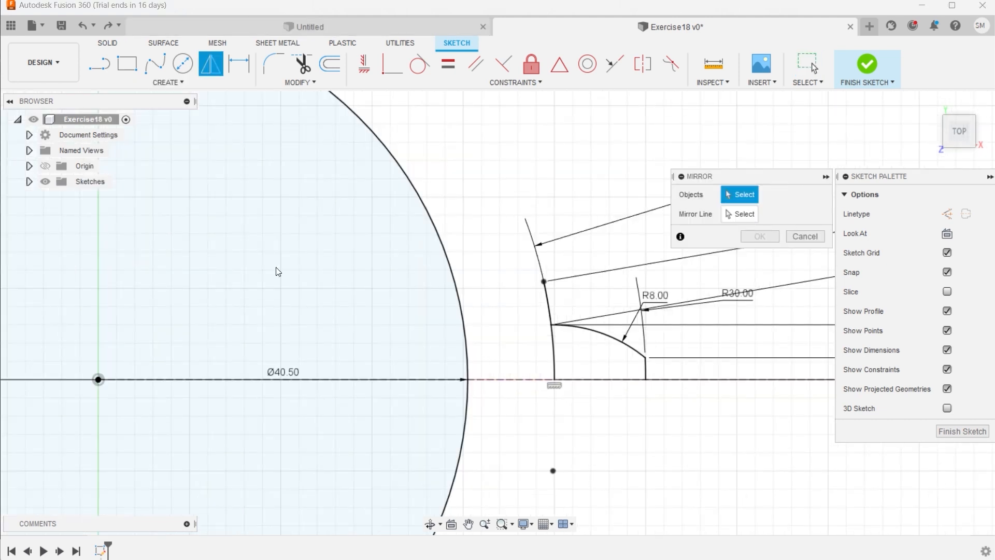
pyautogui.click(616, 344)
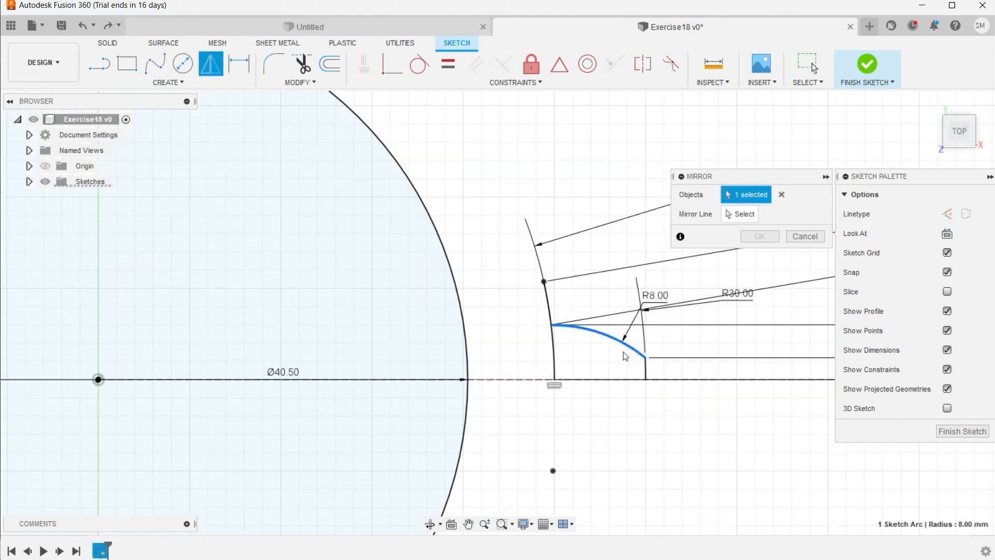
pyautogui.click(646, 369)
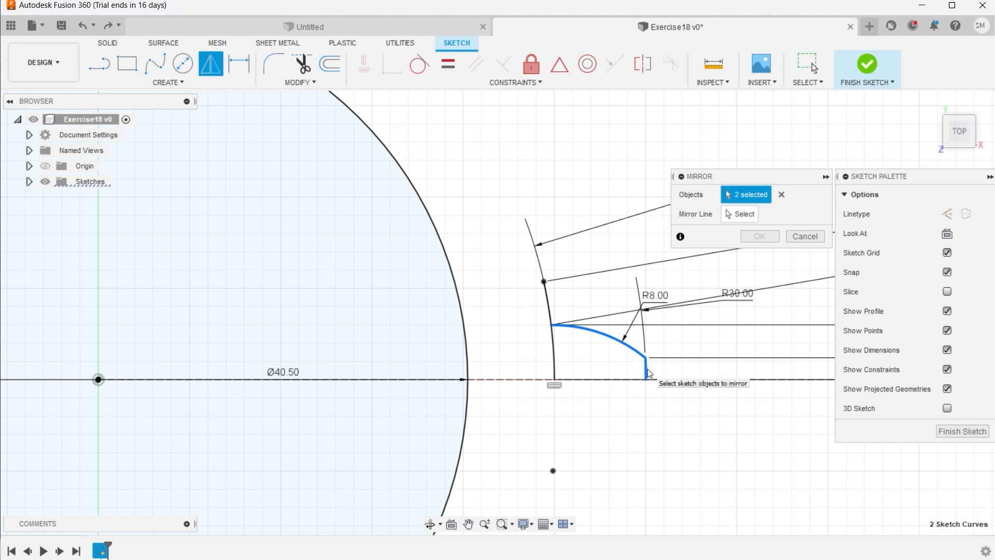
pyautogui.click(742, 214)
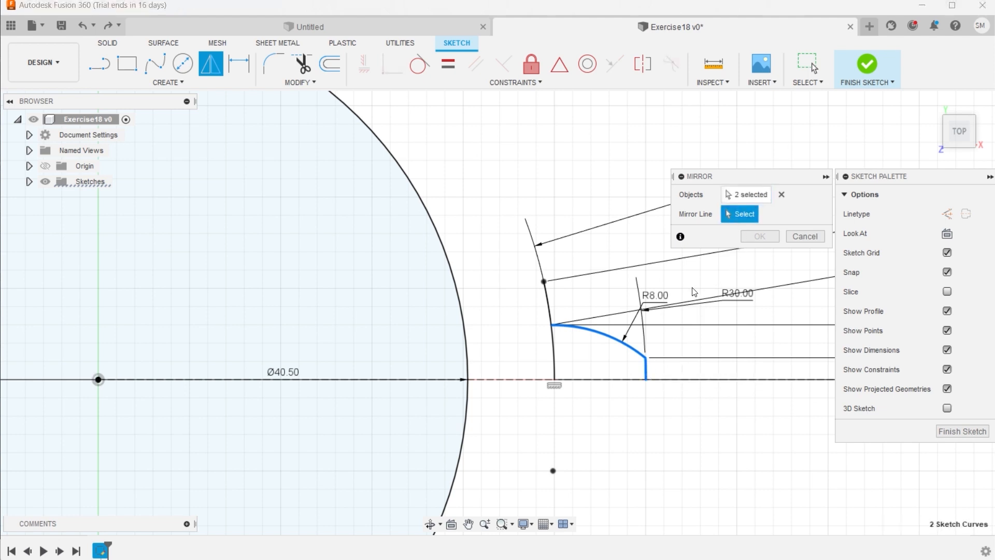
pyautogui.click(579, 384)
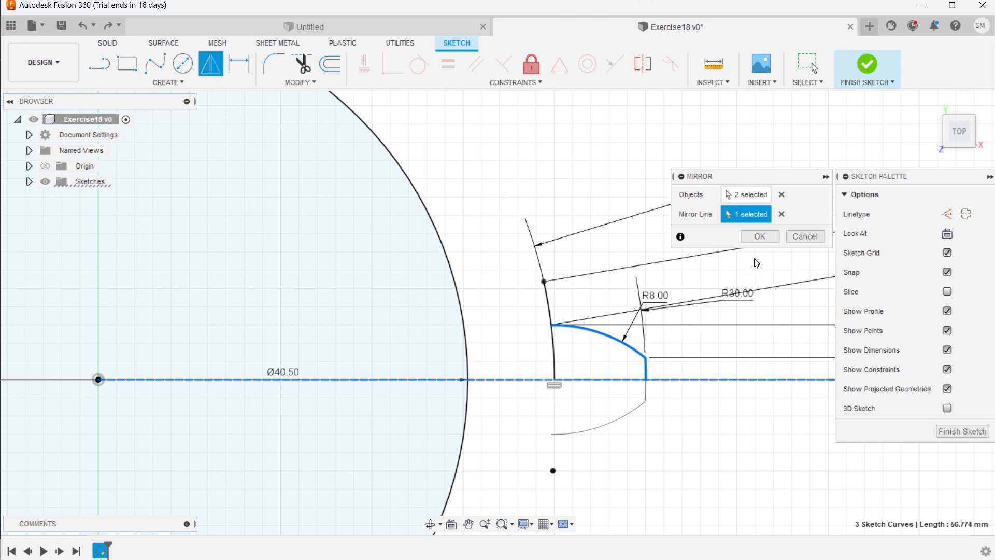
pyautogui.click(758, 236)
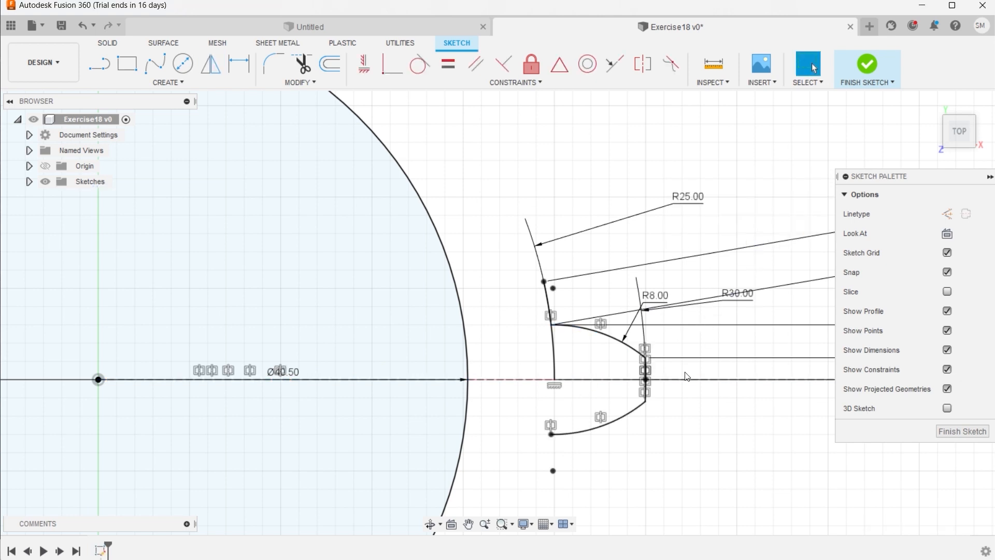
# Step: Circular-pattern the tooth's flank arcs, both tip arc halves and upper root arc around the circle's center, quantity 20, and finish the sketch
pyautogui.scroll(-2, 643, 412)
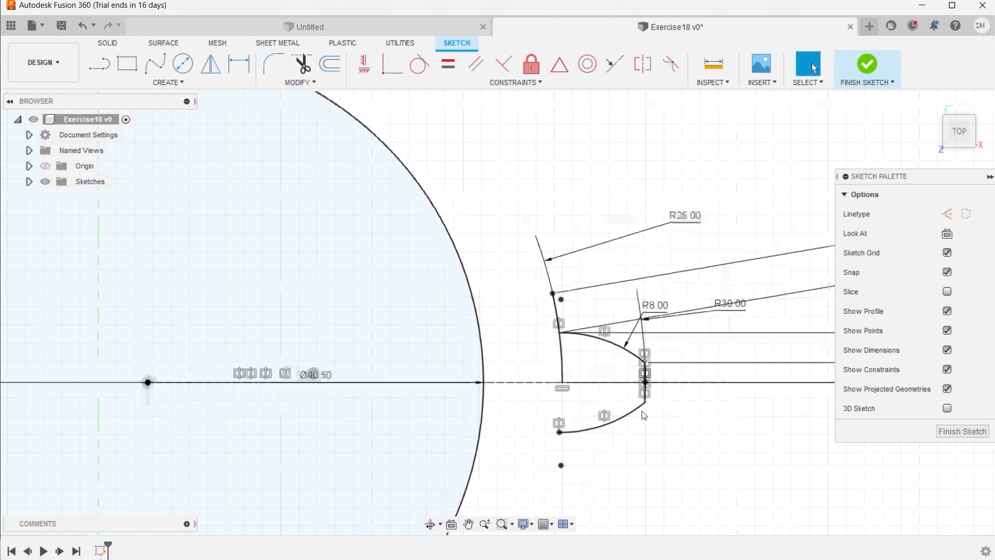
pyautogui.scroll(-4, 644, 417)
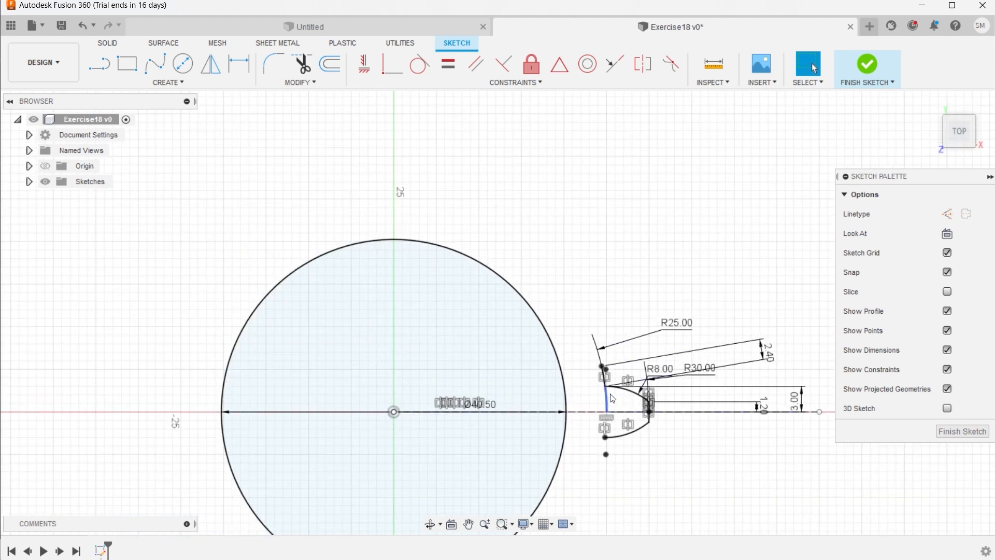
pyautogui.click(185, 84)
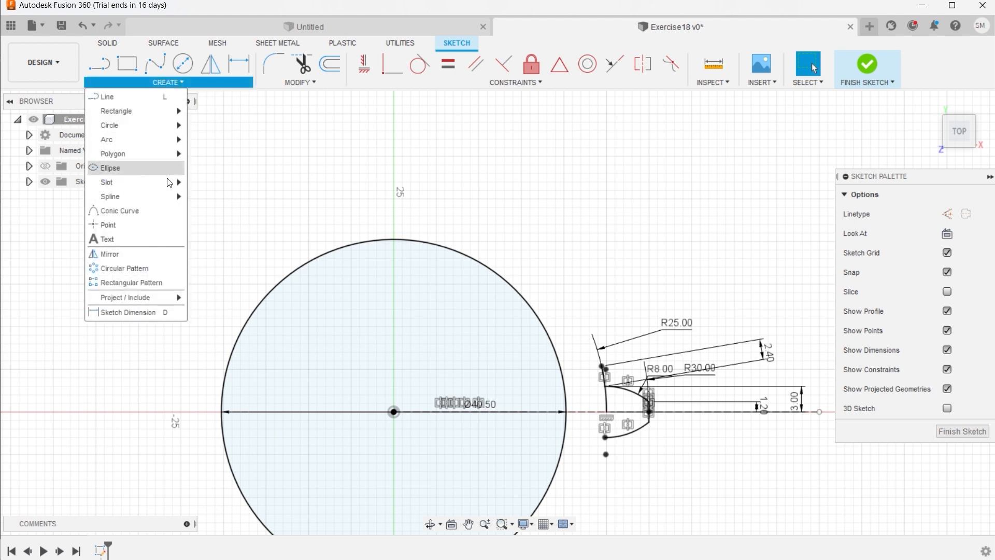
pyautogui.click(138, 265)
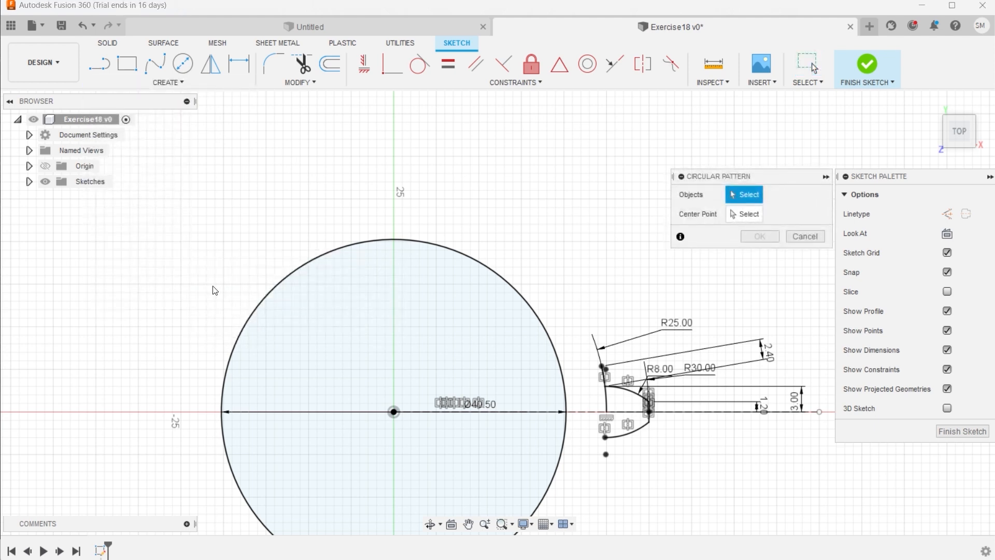
pyautogui.click(633, 430)
pyautogui.scroll(5, 637, 425)
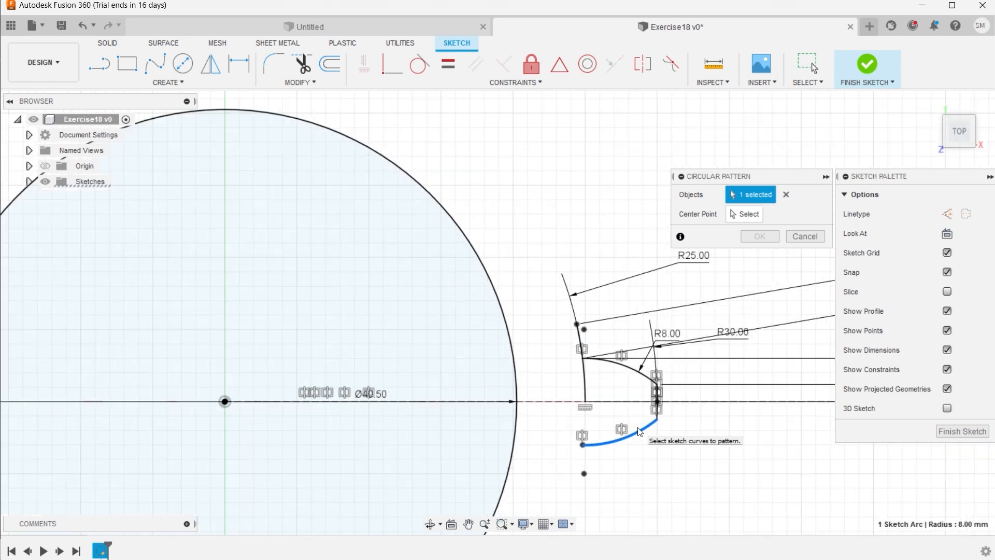
pyautogui.click(666, 408)
pyautogui.click(665, 377)
pyautogui.click(644, 352)
pyautogui.click(552, 309)
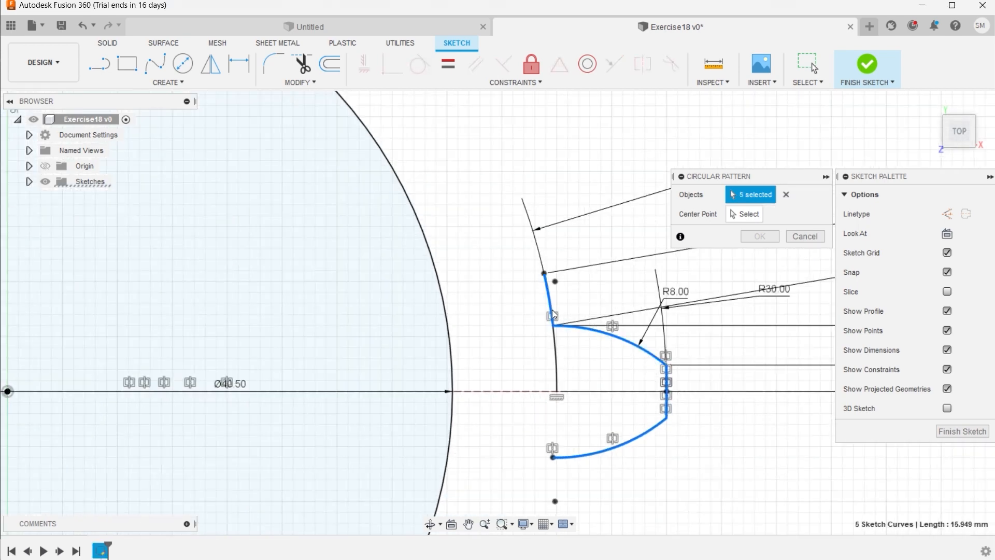
pyautogui.click(741, 215)
pyautogui.scroll(-3, 501, 254)
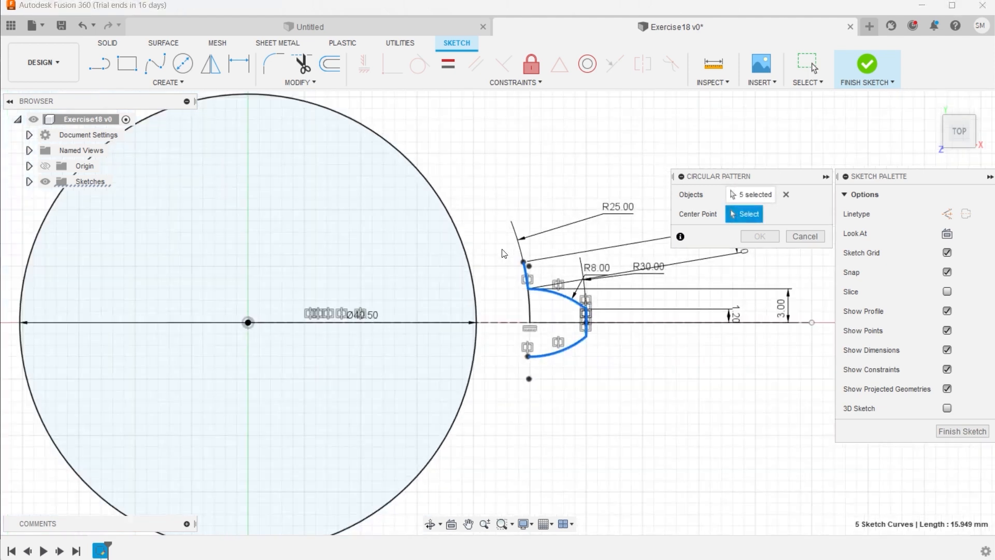
pyautogui.click(248, 322)
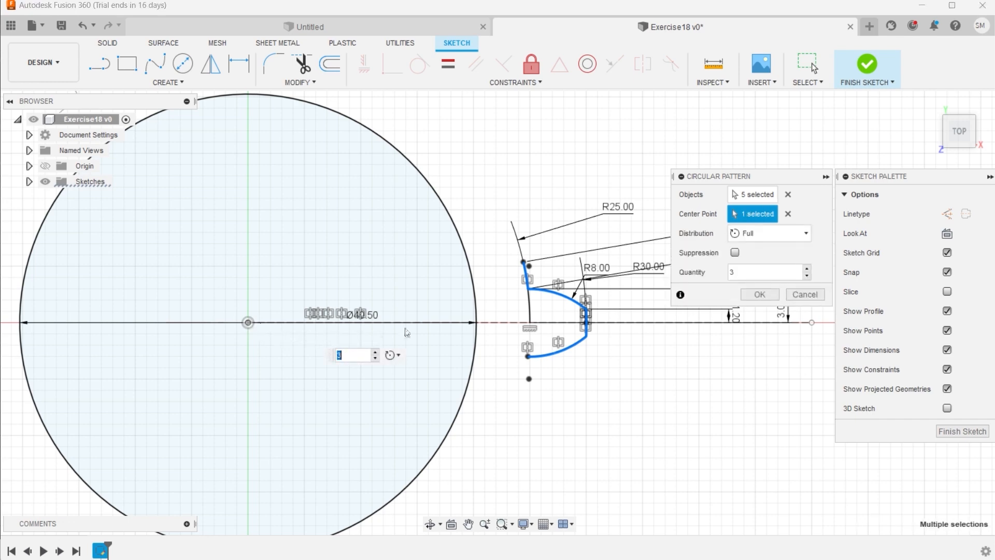
pyautogui.click(736, 271)
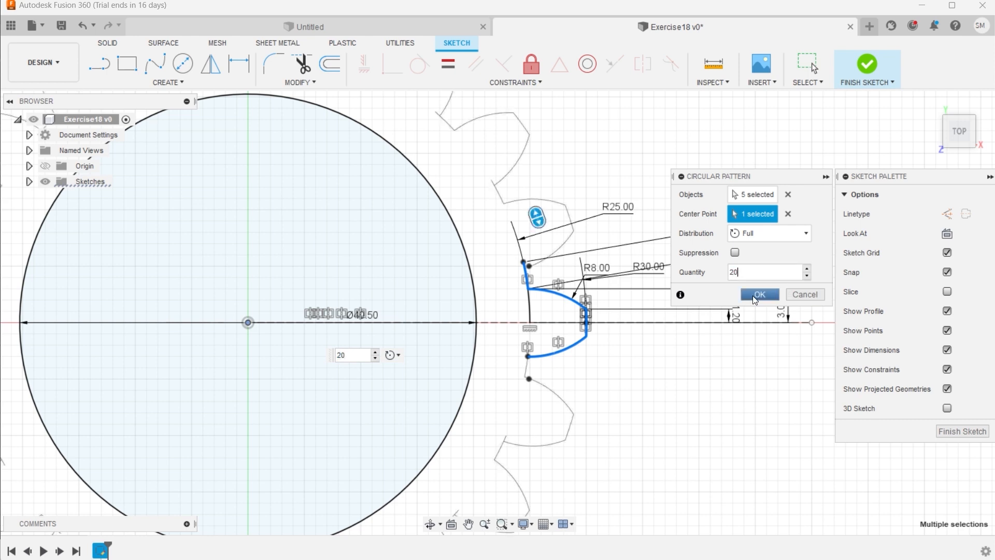
pyautogui.click(757, 295)
pyautogui.scroll(-4, 719, 358)
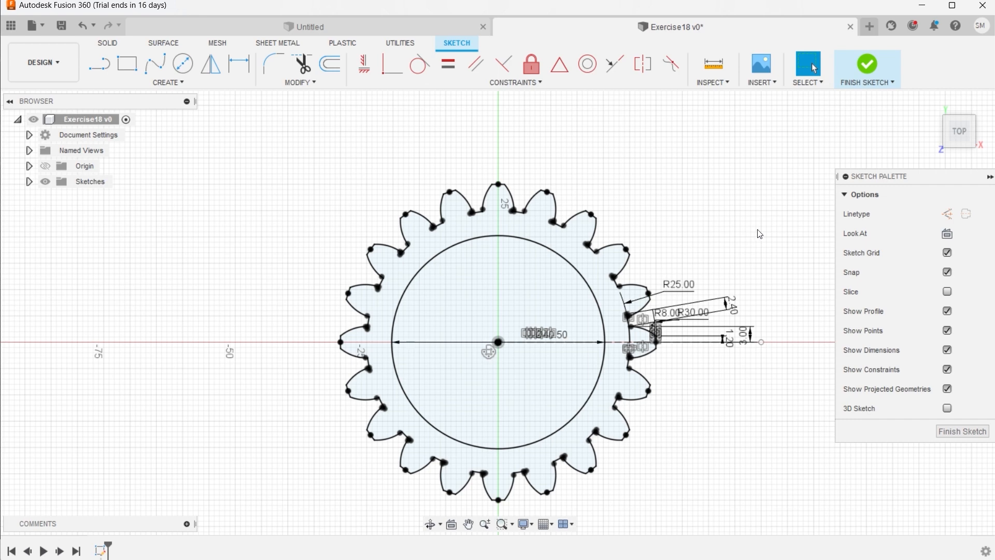
pyautogui.click(868, 64)
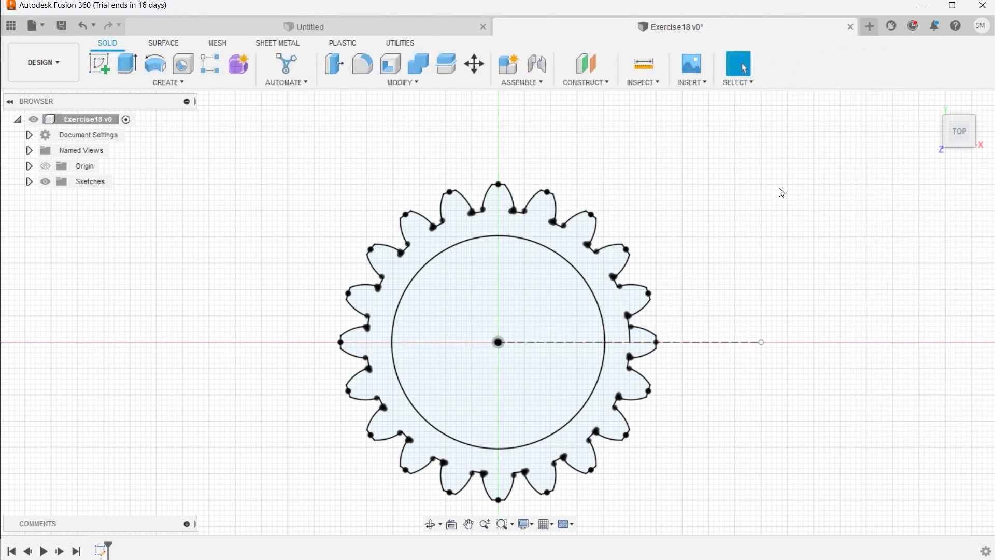
# Step: Extrude the toothed ring profile symmetrically as a new body with a whole-length distance of 20 mm
pyautogui.click(926, 7)
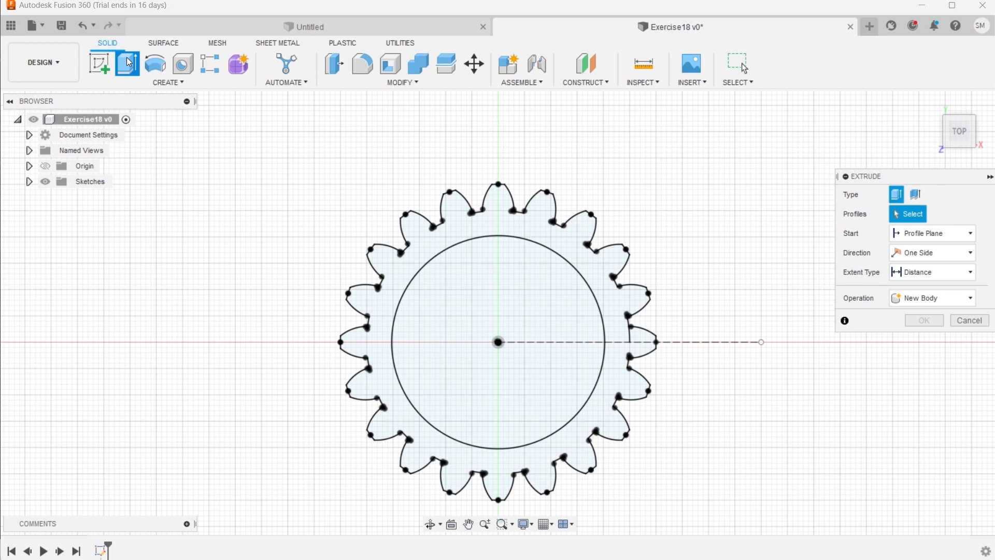
pyautogui.click(536, 231)
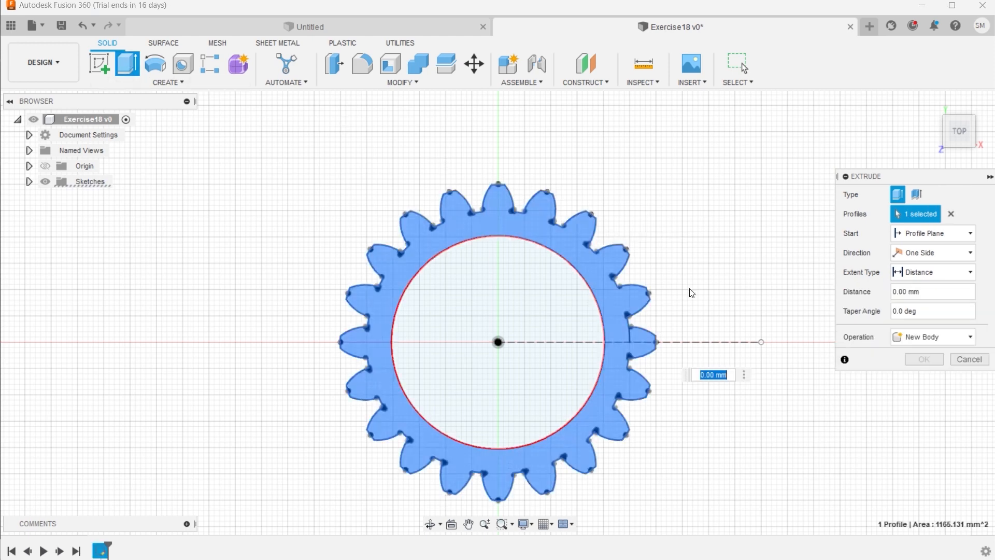
pyautogui.click(970, 253)
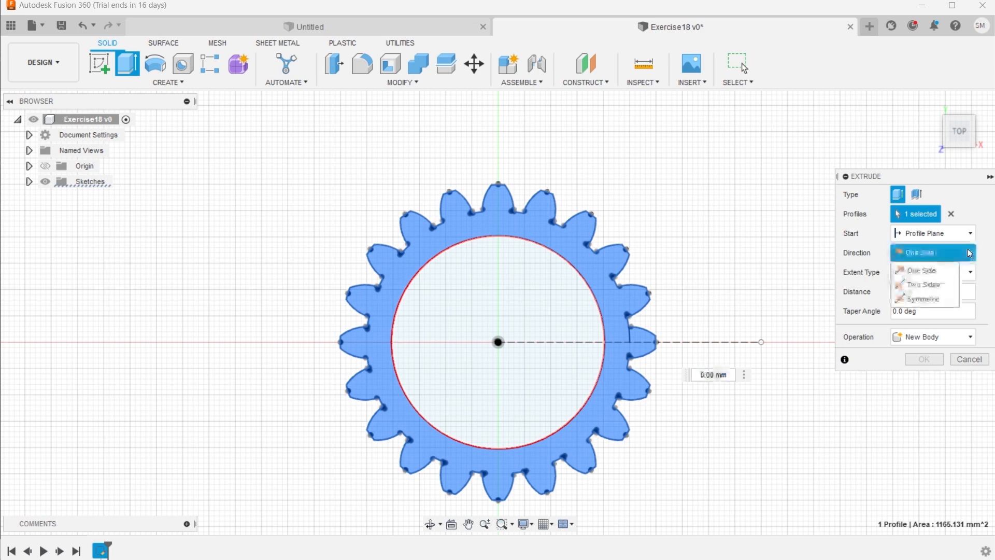
pyautogui.click(922, 299)
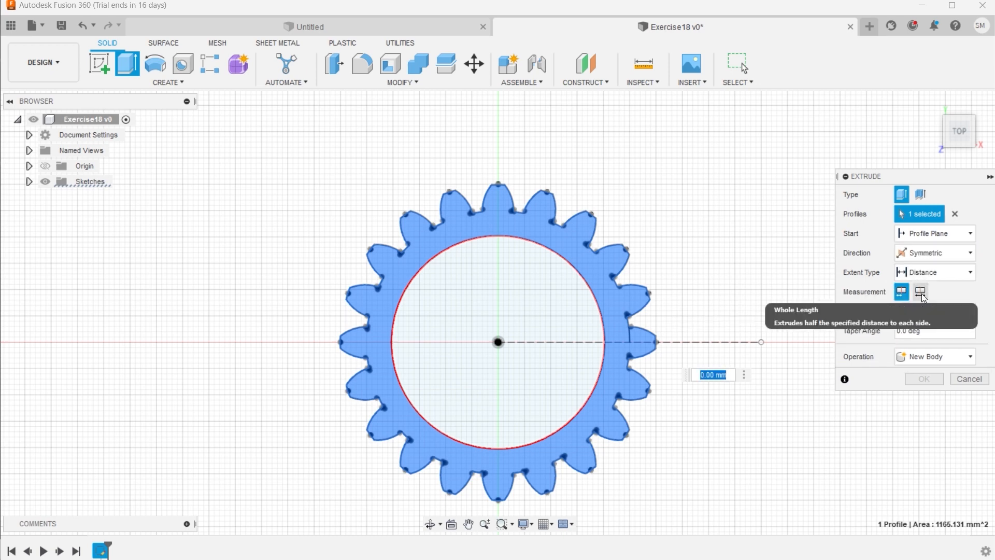
pyautogui.click(921, 293)
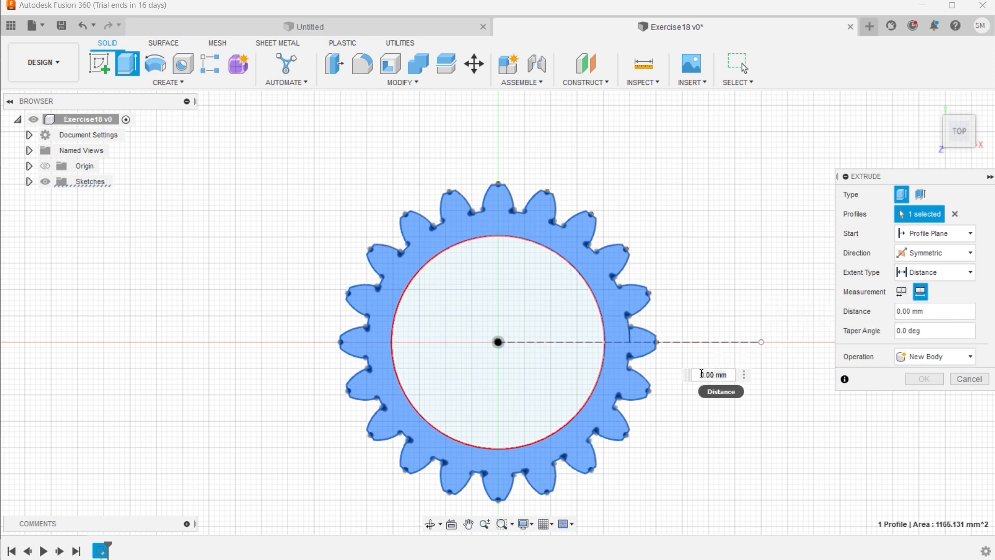
pyautogui.write('20')
pyautogui.press('Return')
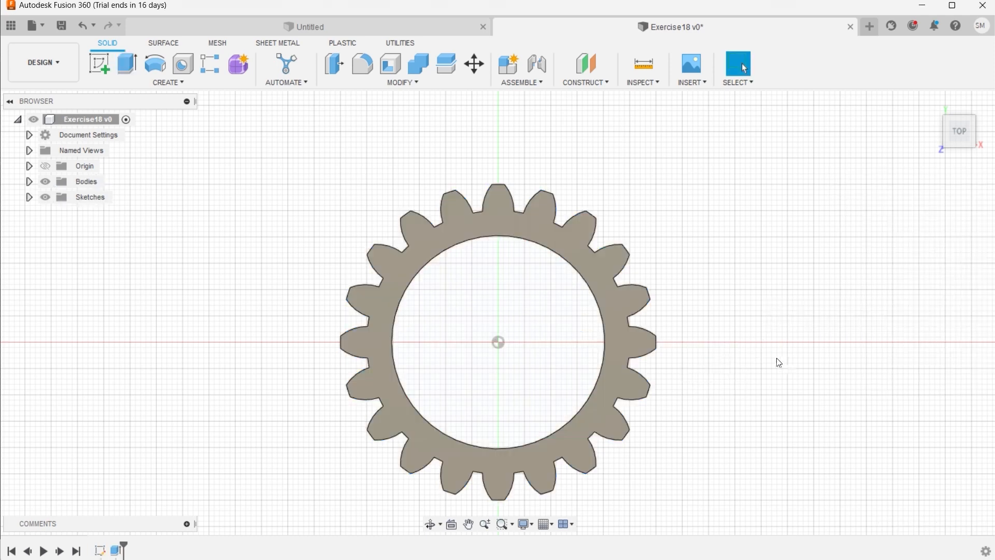
# Step: Start a sketch on the horizontal origin plane and draw a circle centered on the origin that reaches the gear's bore edge
pyautogui.keyDown('shift'); pyautogui.moveTo(775, 362); pyautogui.dragTo(736, 330, button='middle'); pyautogui.keyUp('shift')
pyautogui.press('Escape')
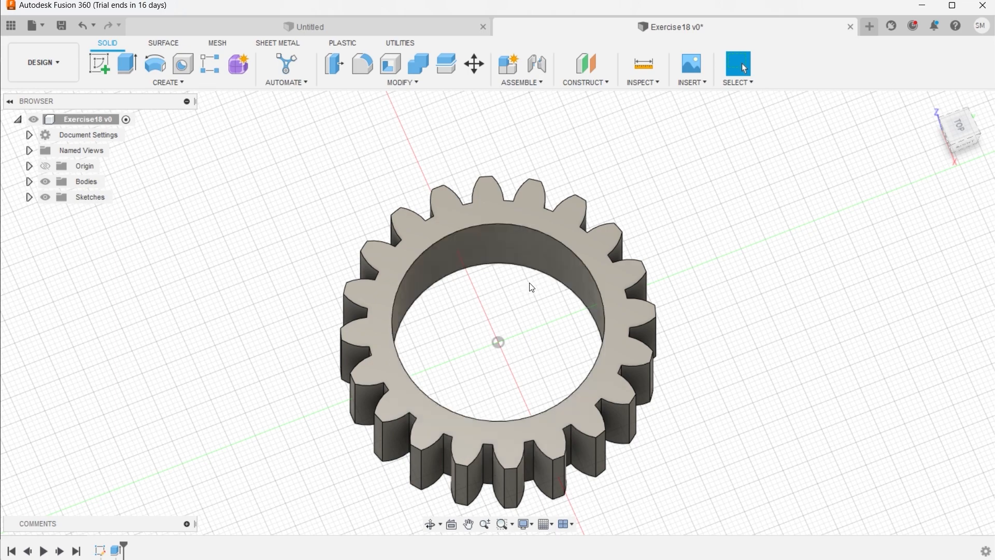
pyautogui.click(104, 71)
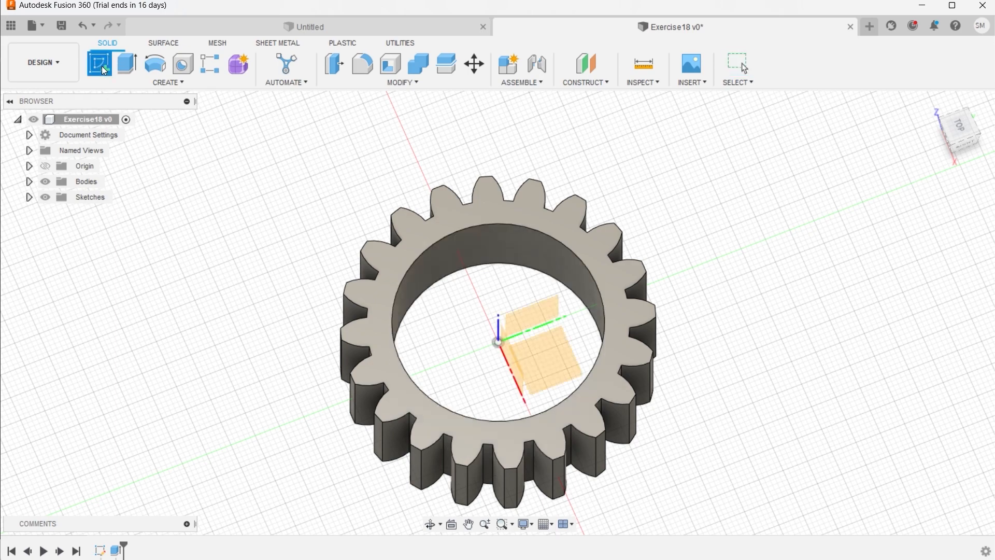
pyautogui.click(534, 352)
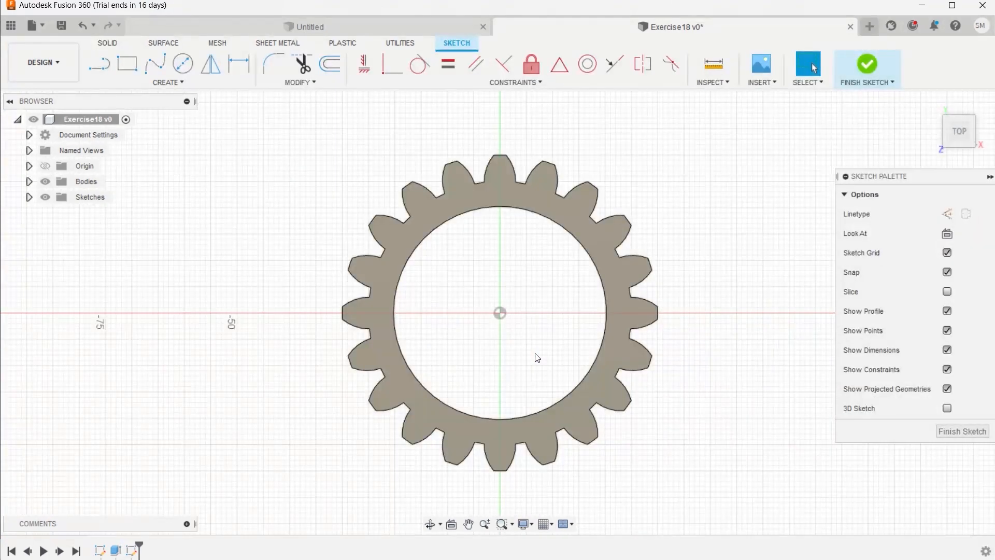
pyautogui.click(183, 64)
pyautogui.click(500, 313)
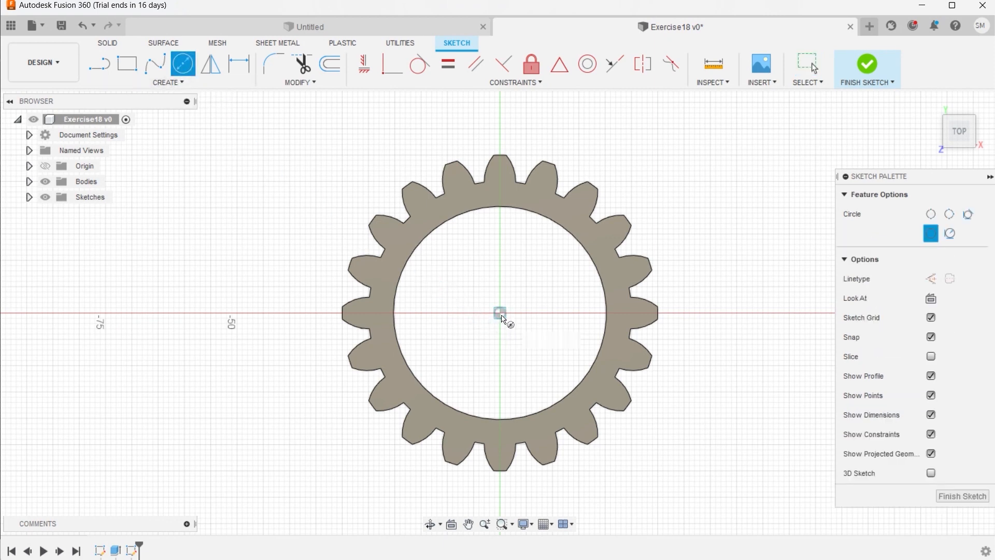
pyautogui.click(399, 339)
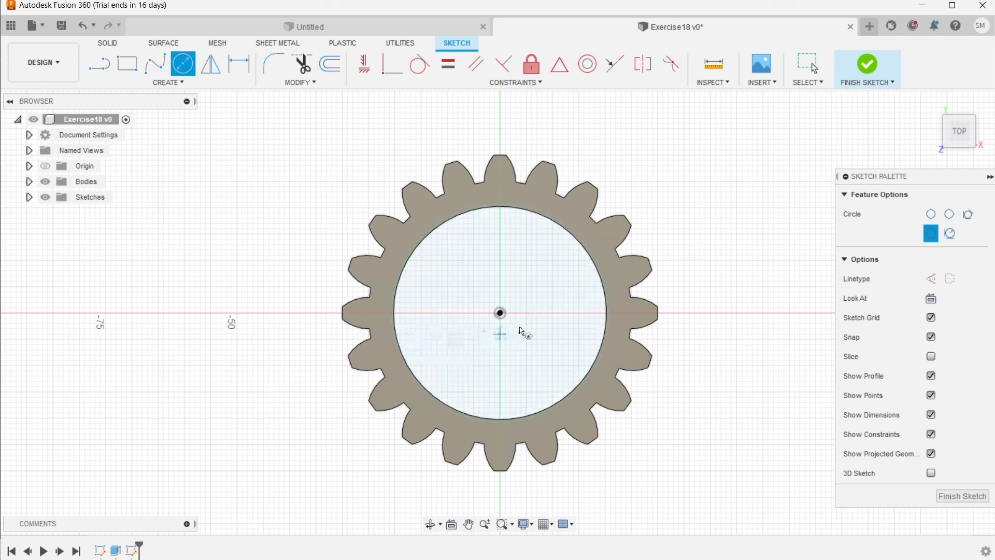
# Step: Draw a smaller concentric circle inside the bore and dimension its diameter as 30 mm
pyautogui.click(500, 313)
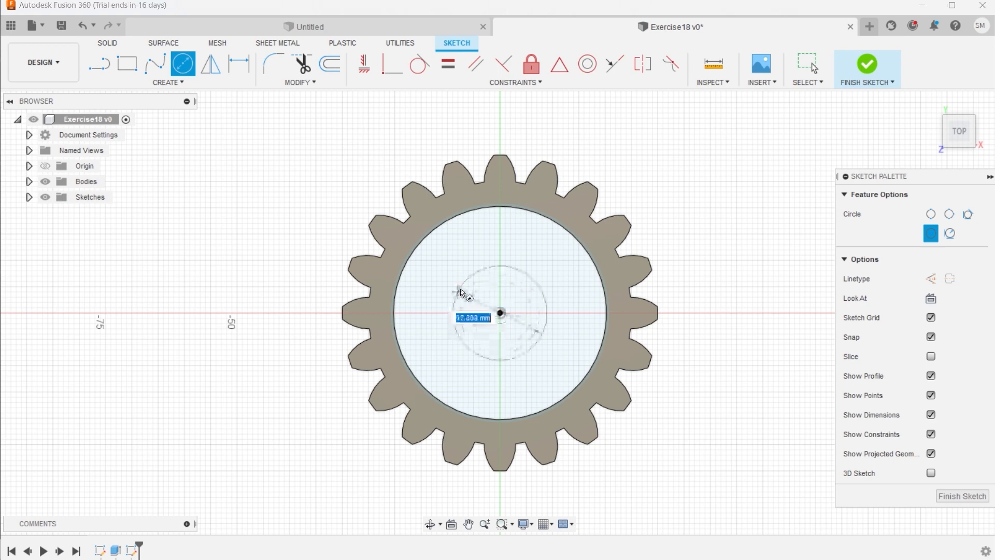
pyautogui.click(438, 266)
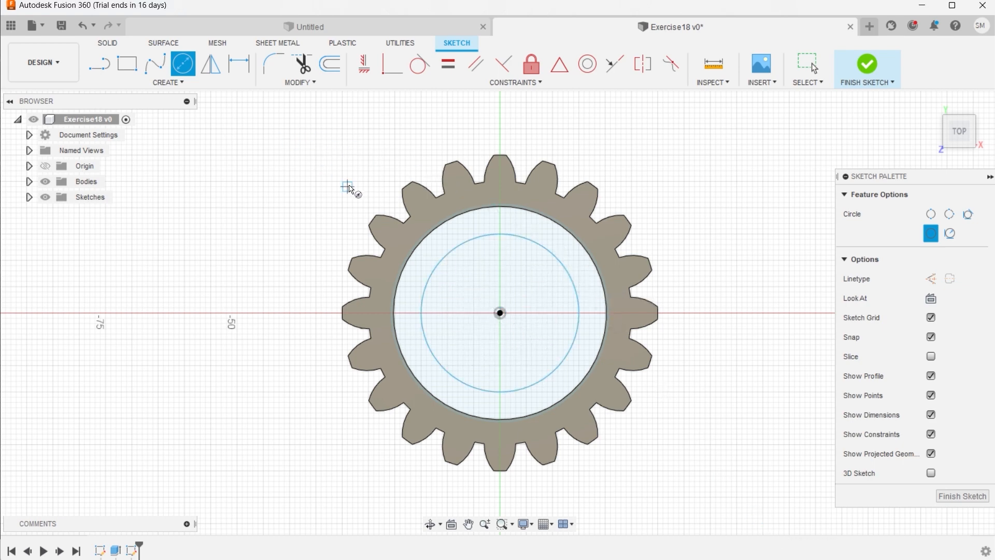
pyautogui.click(240, 63)
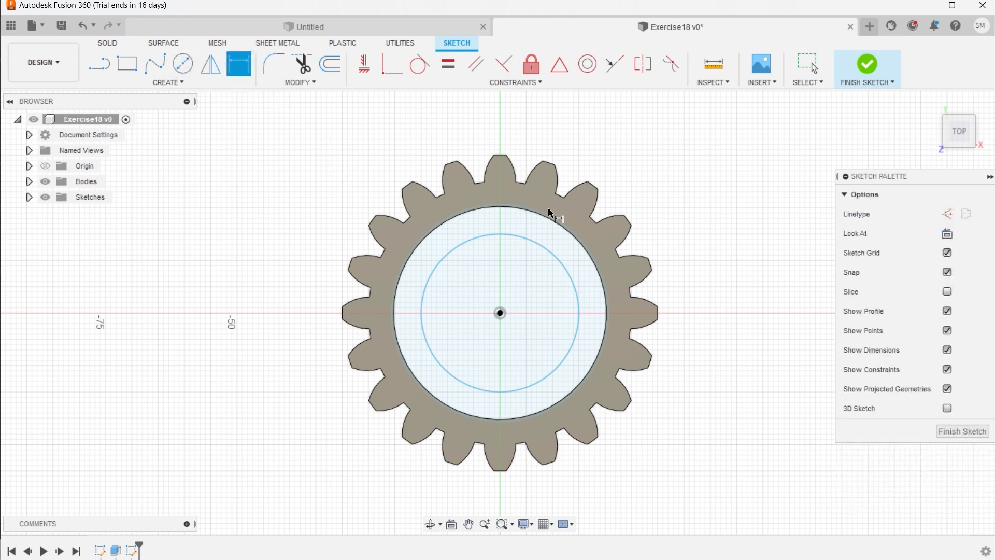
pyautogui.click(551, 255)
pyautogui.click(672, 205)
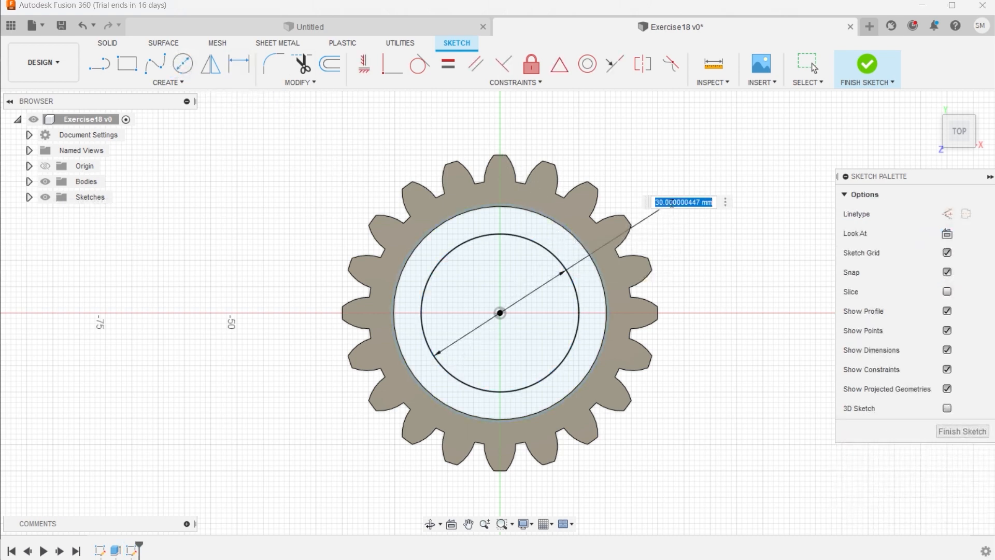
pyautogui.press('Return')
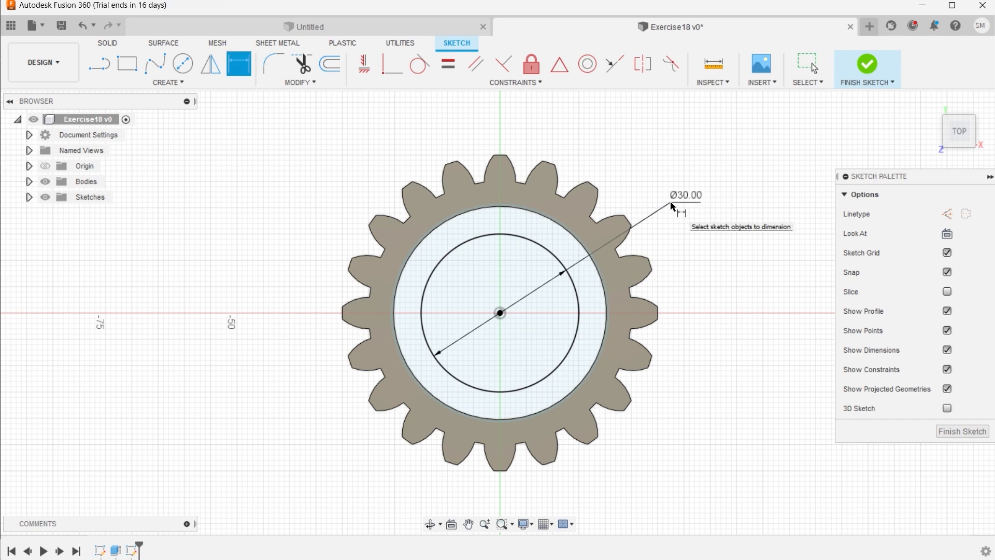
# Step: Dimension the outer circle's diameter as 40.5 mm and finish the sketch
pyautogui.click(604, 285)
pyautogui.click(717, 251)
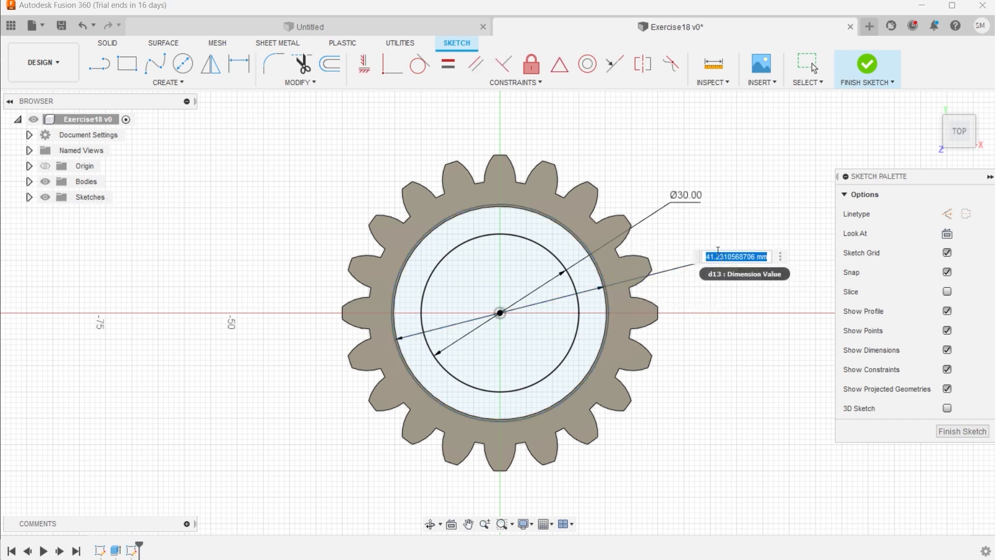
pyautogui.write('40.5')
pyautogui.press('Return')
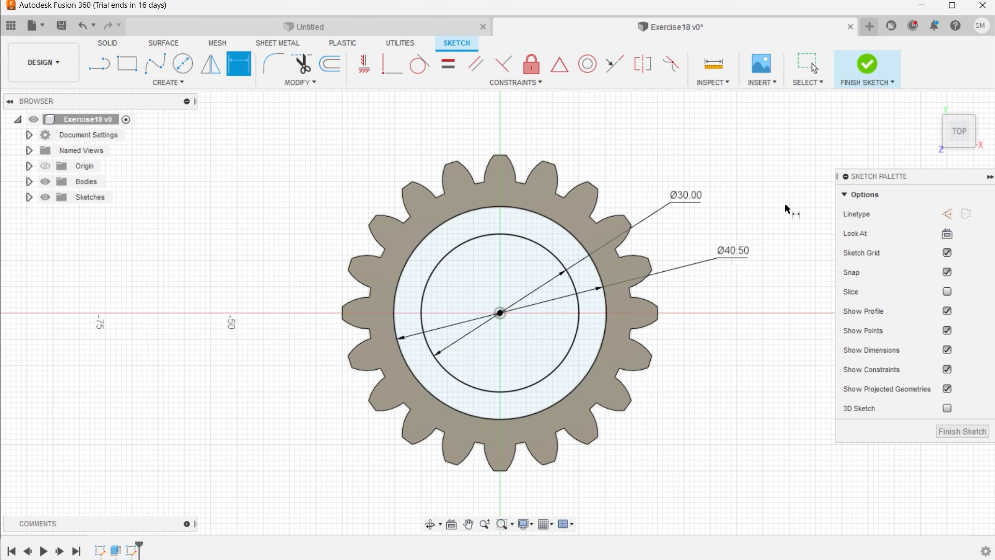
pyautogui.click(869, 67)
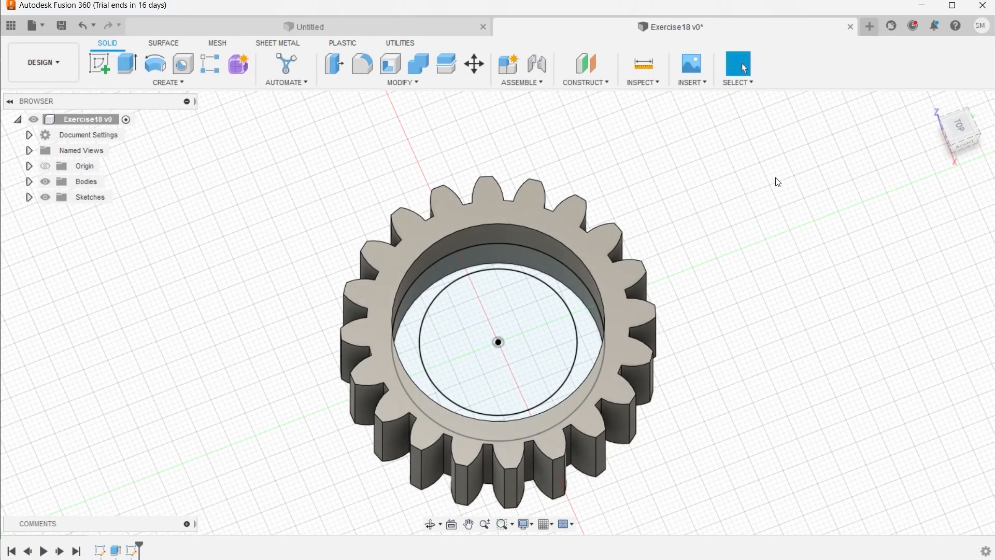
# Step: Extrude the ring between the two circles symmetrically as a new body with a whole-length distance of 10 mm
pyautogui.click(128, 65)
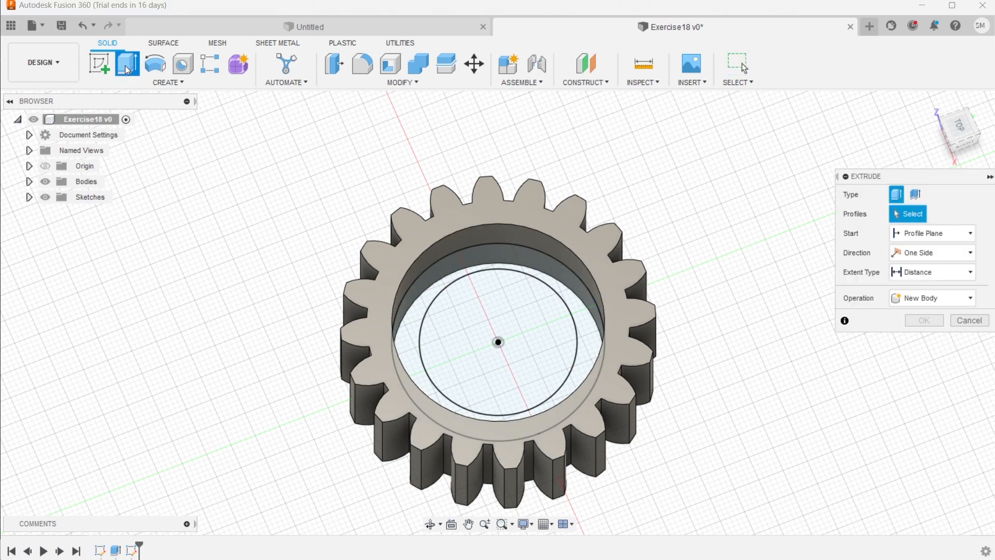
pyautogui.click(424, 293)
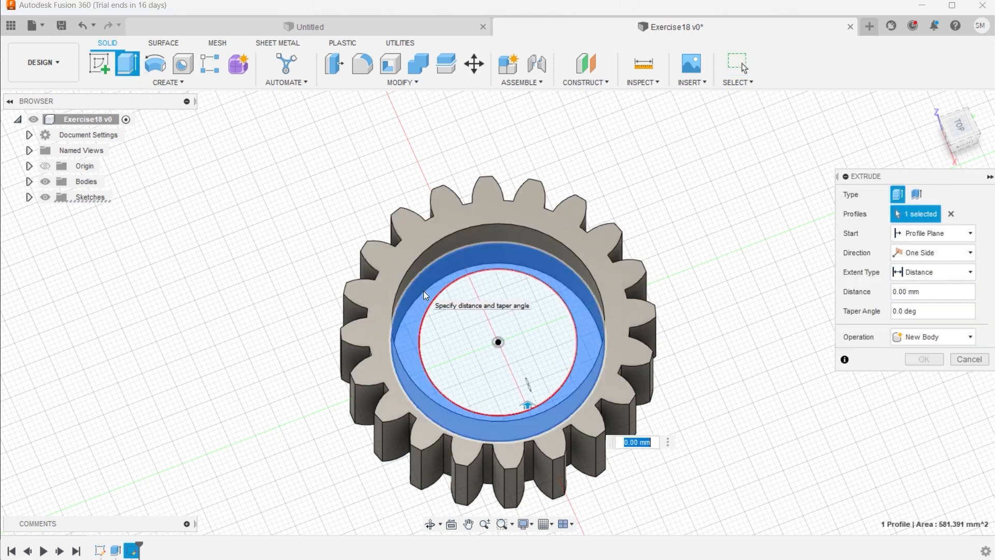
pyautogui.click(971, 257)
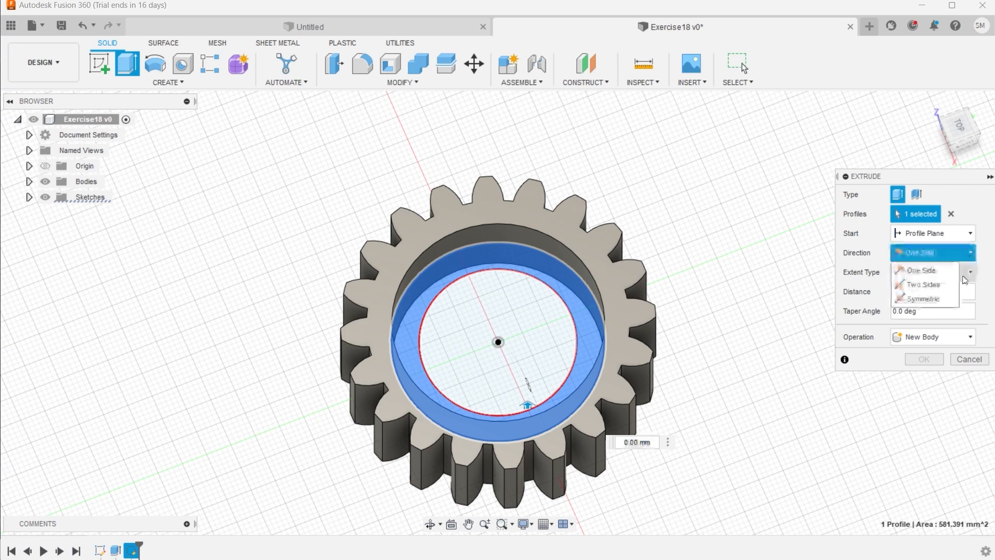
pyautogui.click(935, 306)
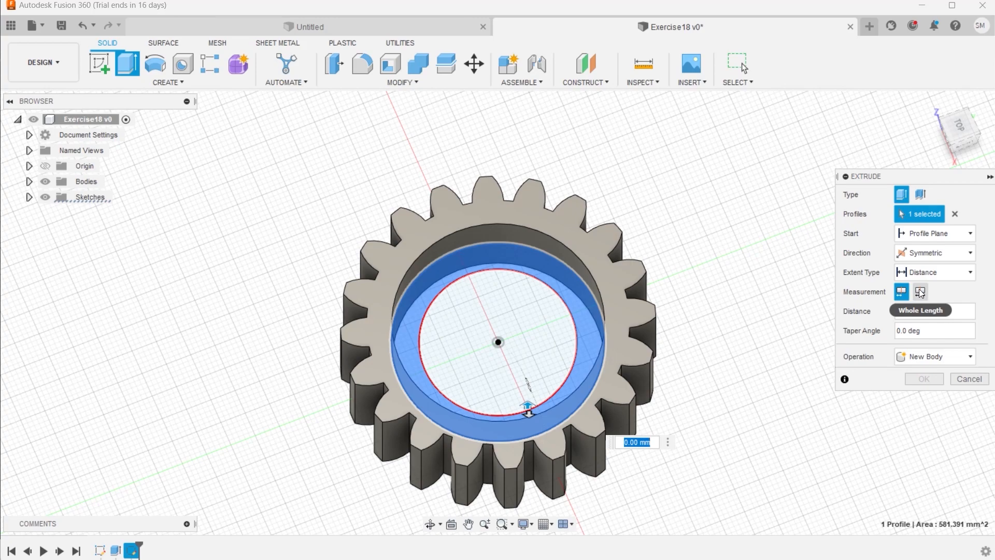
pyautogui.click(920, 292)
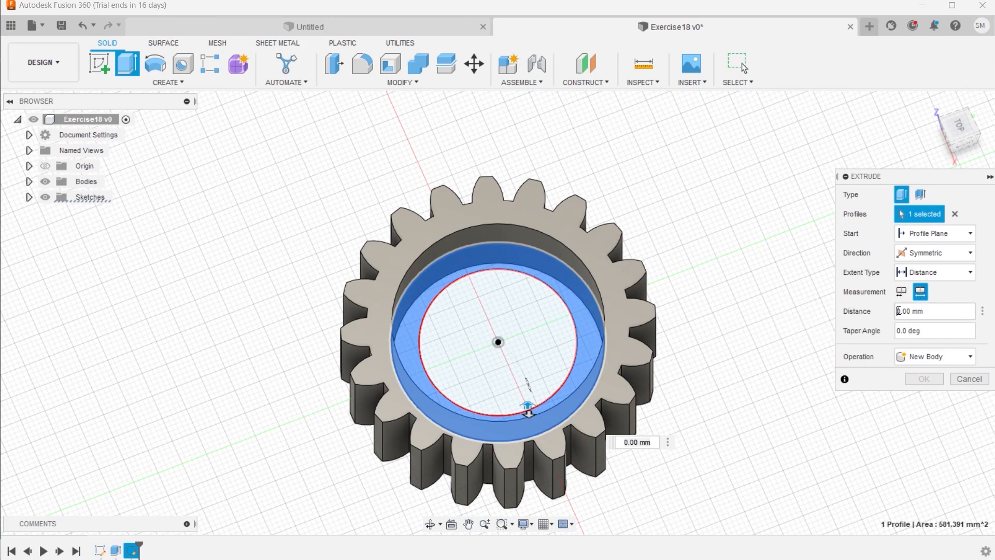
pyautogui.click(899, 311)
pyautogui.write('1')
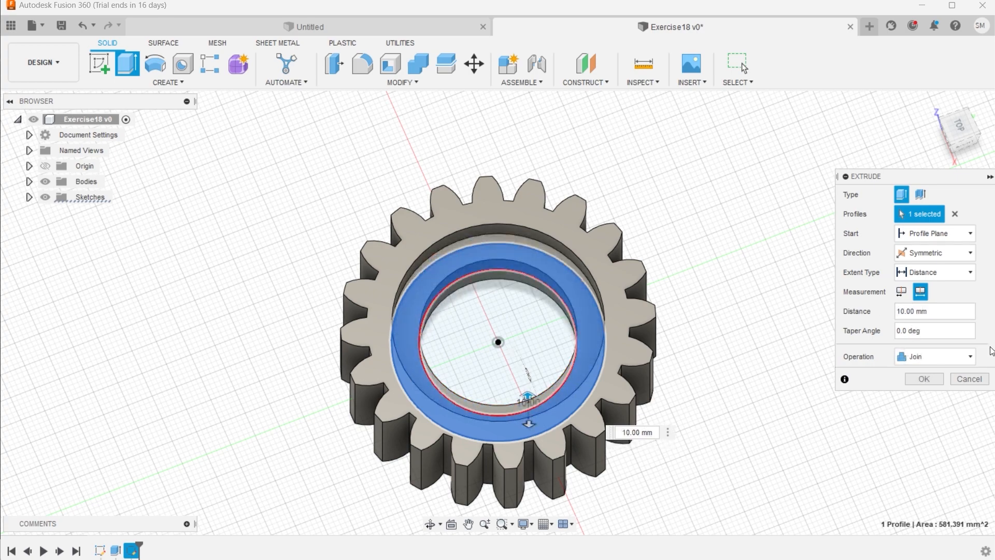
pyautogui.click(970, 357)
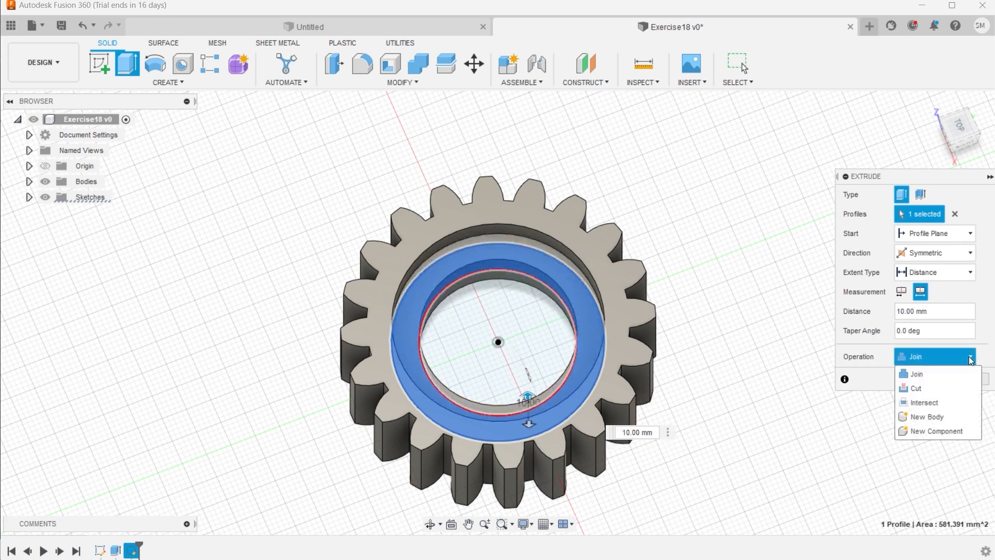
pyautogui.click(948, 422)
pyautogui.click(912, 379)
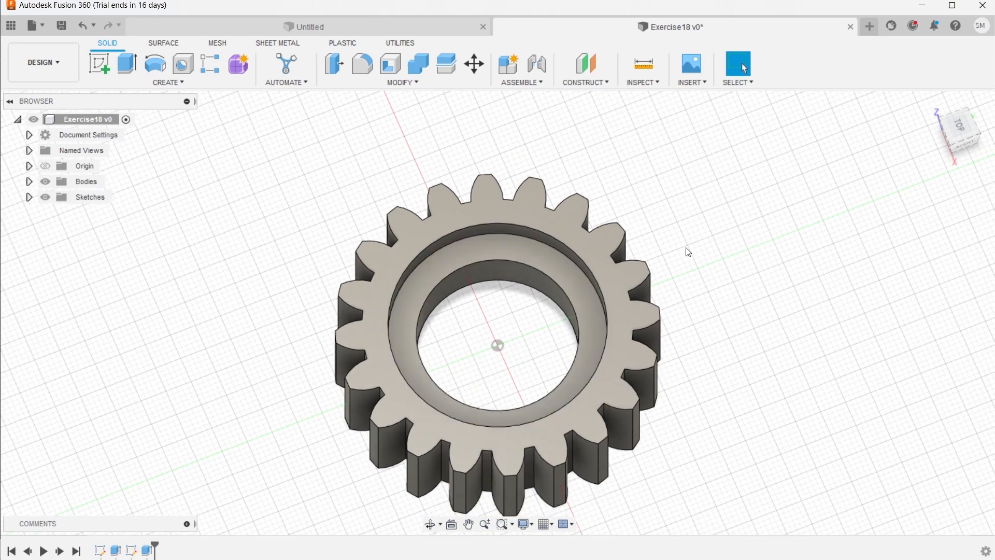
# Step: Apply the Bronze - Polished metal appearance to the toothed gear body
pyautogui.keyDown('shift'); pyautogui.moveTo(688, 252); pyautogui.dragTo(680, 284, button='middle'); pyautogui.keyUp('shift')
pyautogui.moveTo(680, 285); pyautogui.dragTo(841, 278, button='middle')
pyautogui.press('Escape')
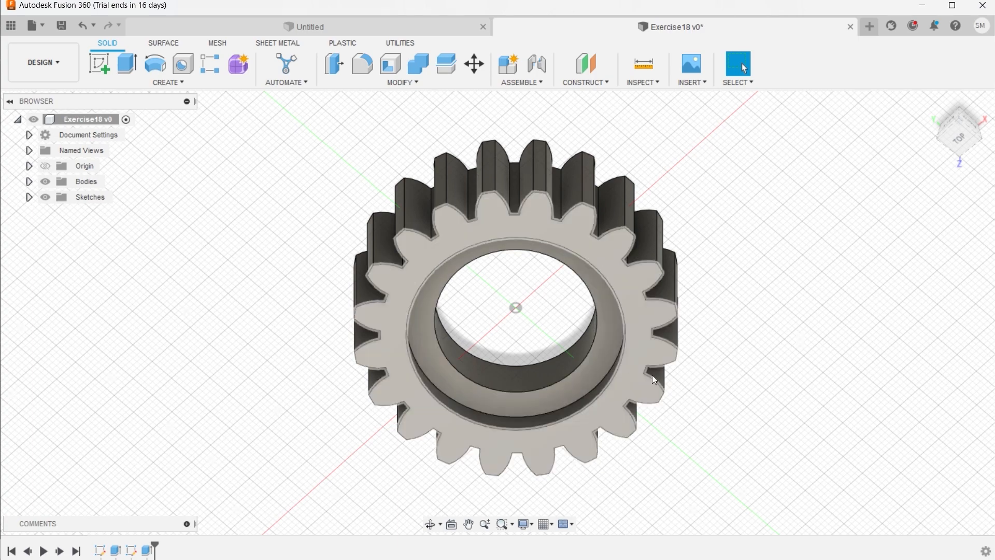
pyautogui.press('a')
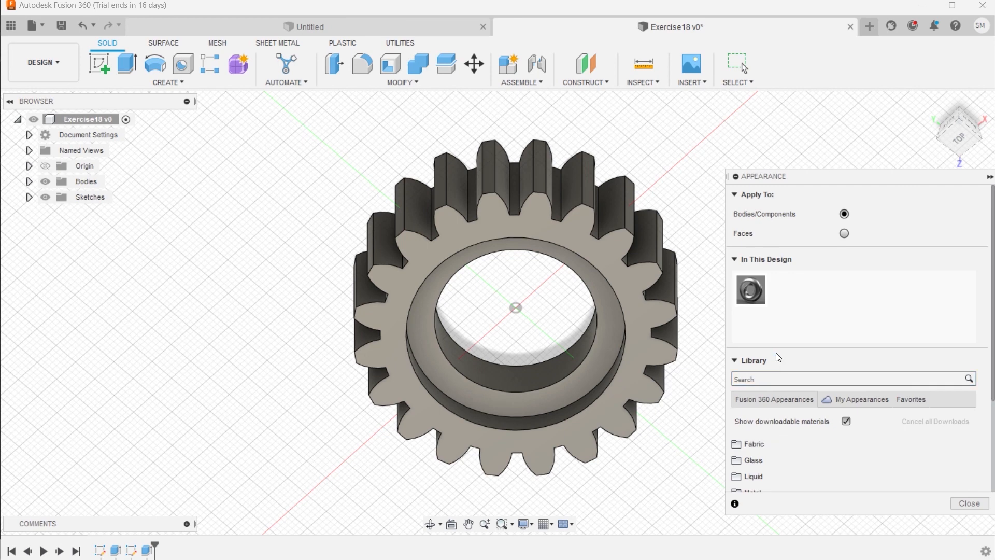
pyautogui.scroll(-3, 780, 463)
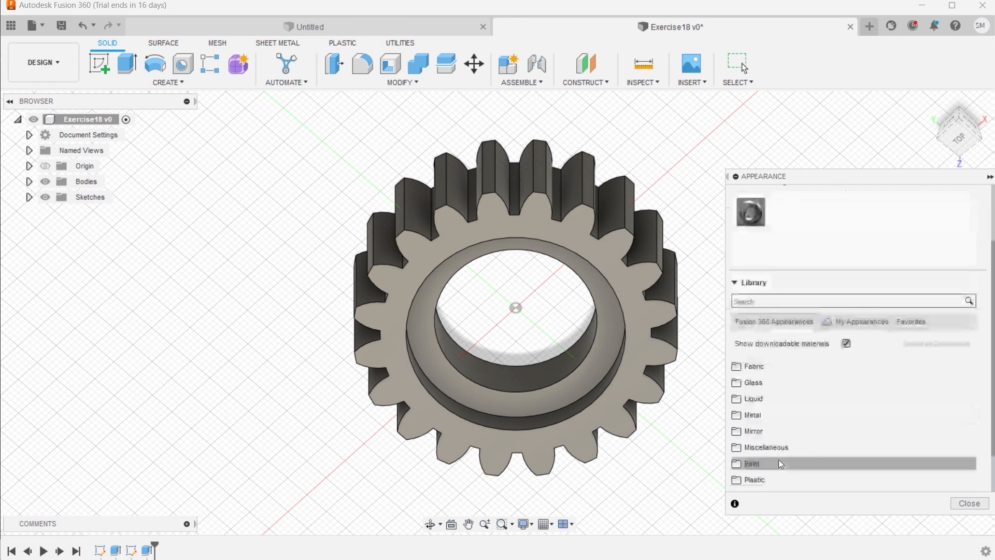
pyautogui.click(747, 416)
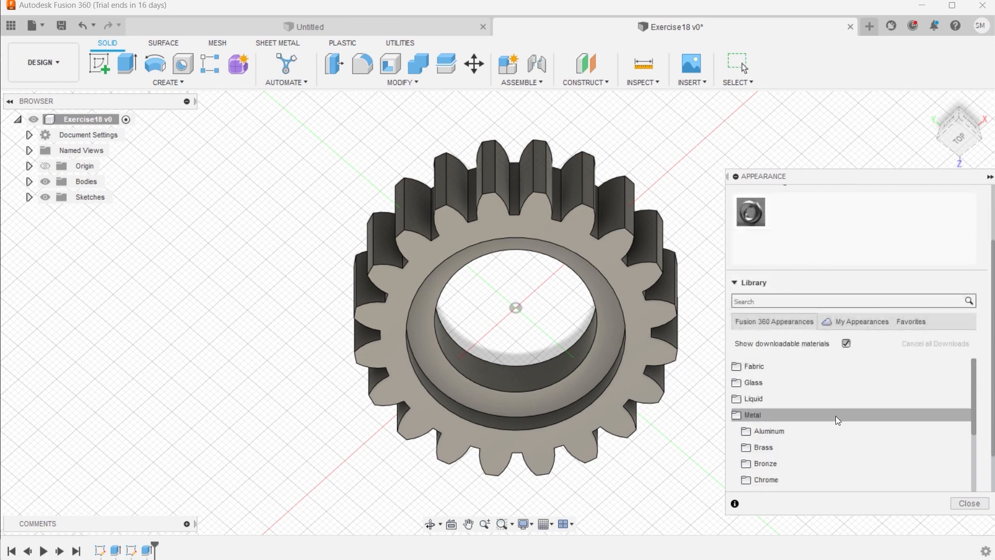
pyautogui.click(835, 414)
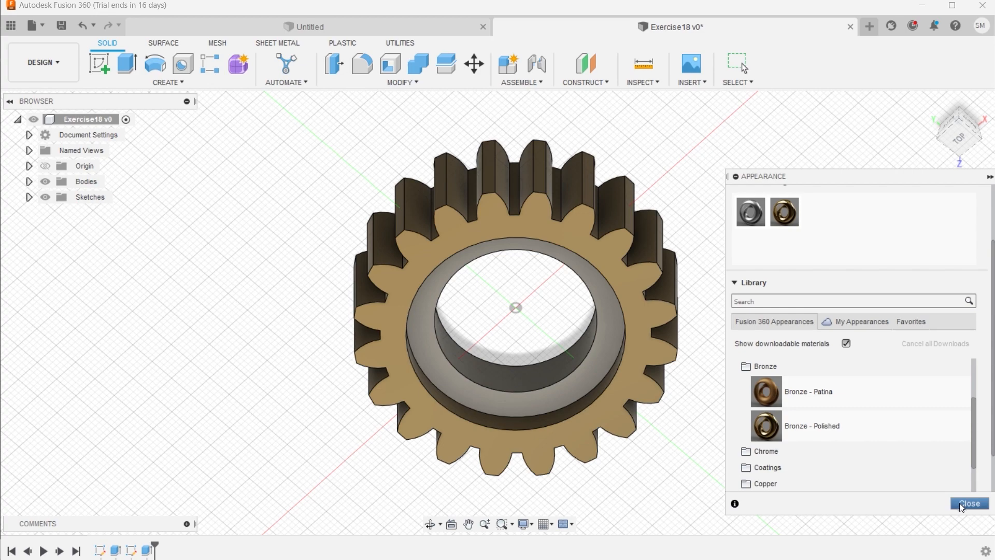
pyautogui.click(961, 505)
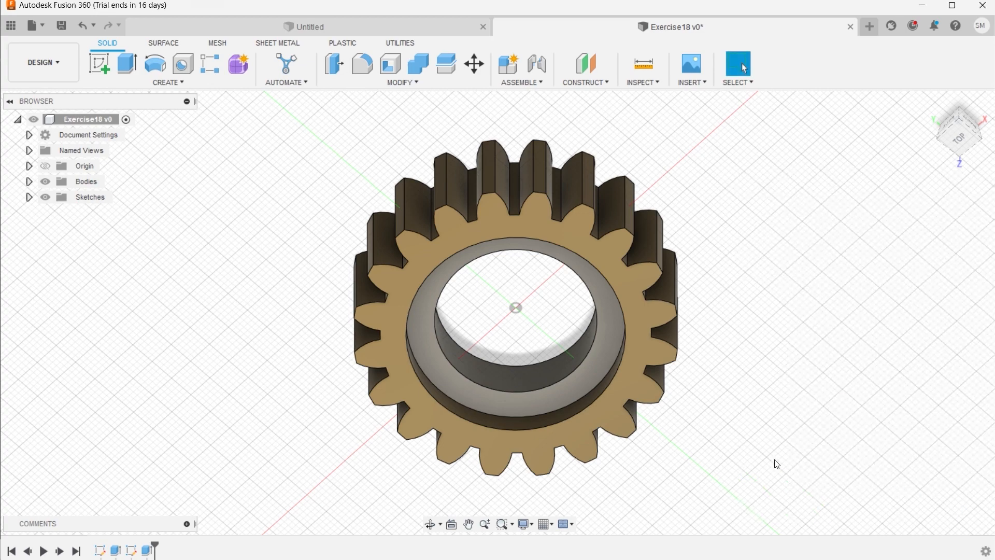
# Step: Apply the Stainless Steel - Satin appearance to the inner ring body and inspect the finished gear from the other side
pyautogui.scroll(-1, 744, 410)
pyautogui.moveTo(744, 409); pyautogui.dragTo(703, 370, button='middle')
pyautogui.press('a')
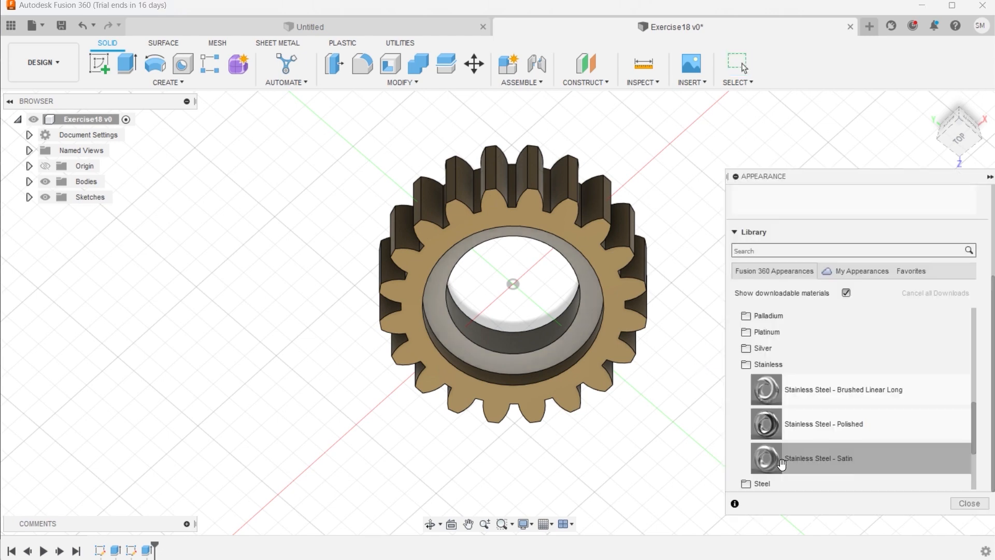
pyautogui.moveTo(782, 462); pyautogui.dragTo(583, 319)
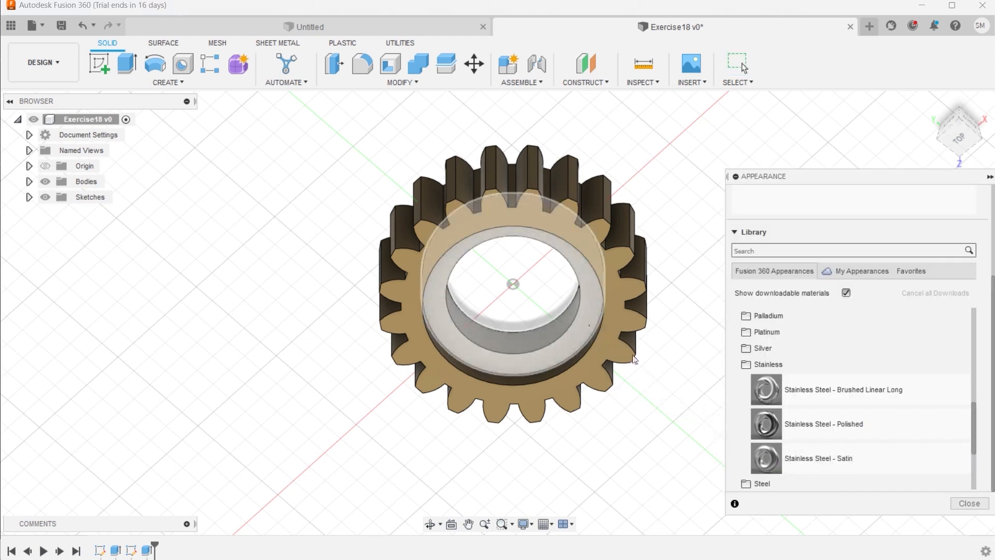
pyautogui.press('Escape')
pyautogui.keyDown('shift'); pyautogui.moveTo(673, 438); pyautogui.dragTo(502, 357, button='middle'); pyautogui.keyUp('shift')
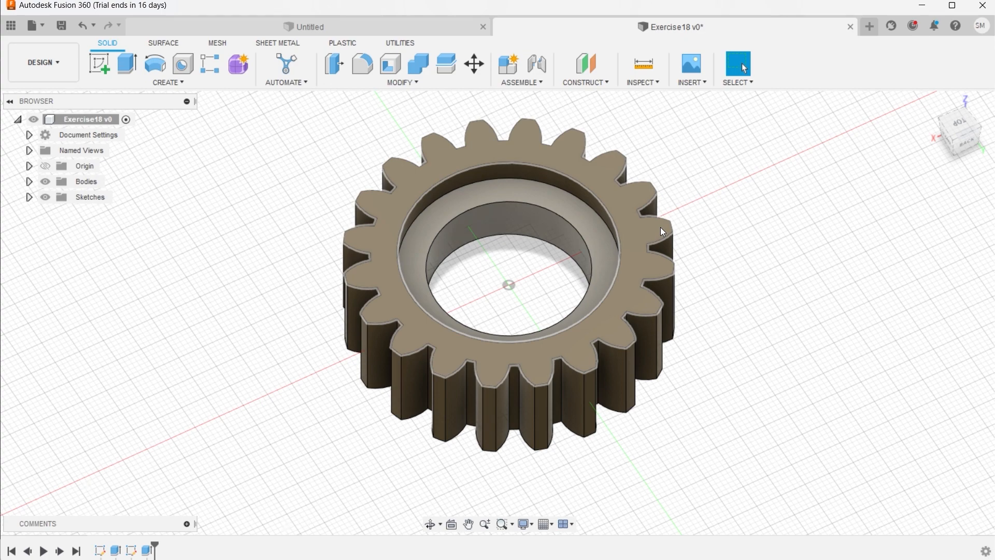
pyautogui.keyDown('shift'); pyautogui.moveTo(661, 229); pyautogui.dragTo(673, 169, button='middle'); pyautogui.keyUp('shift')
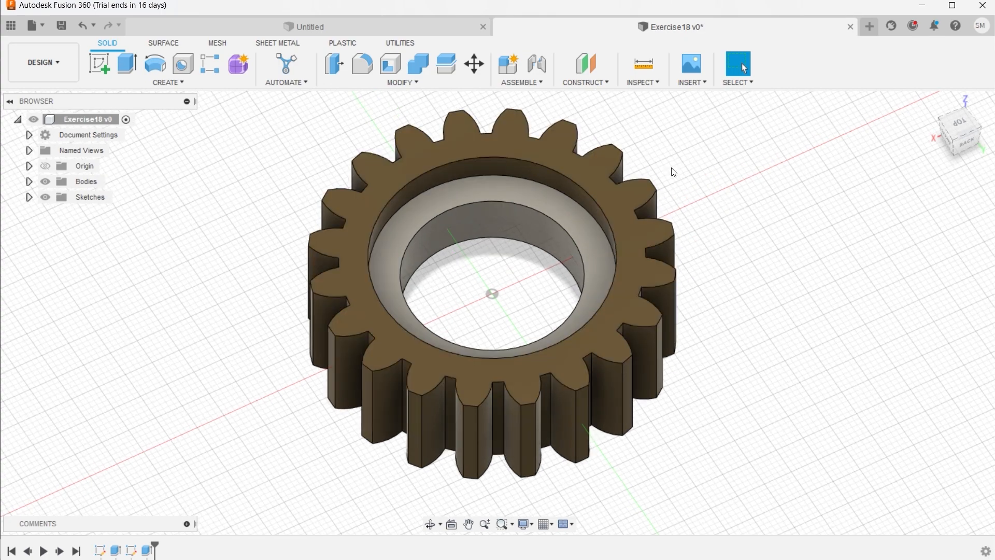